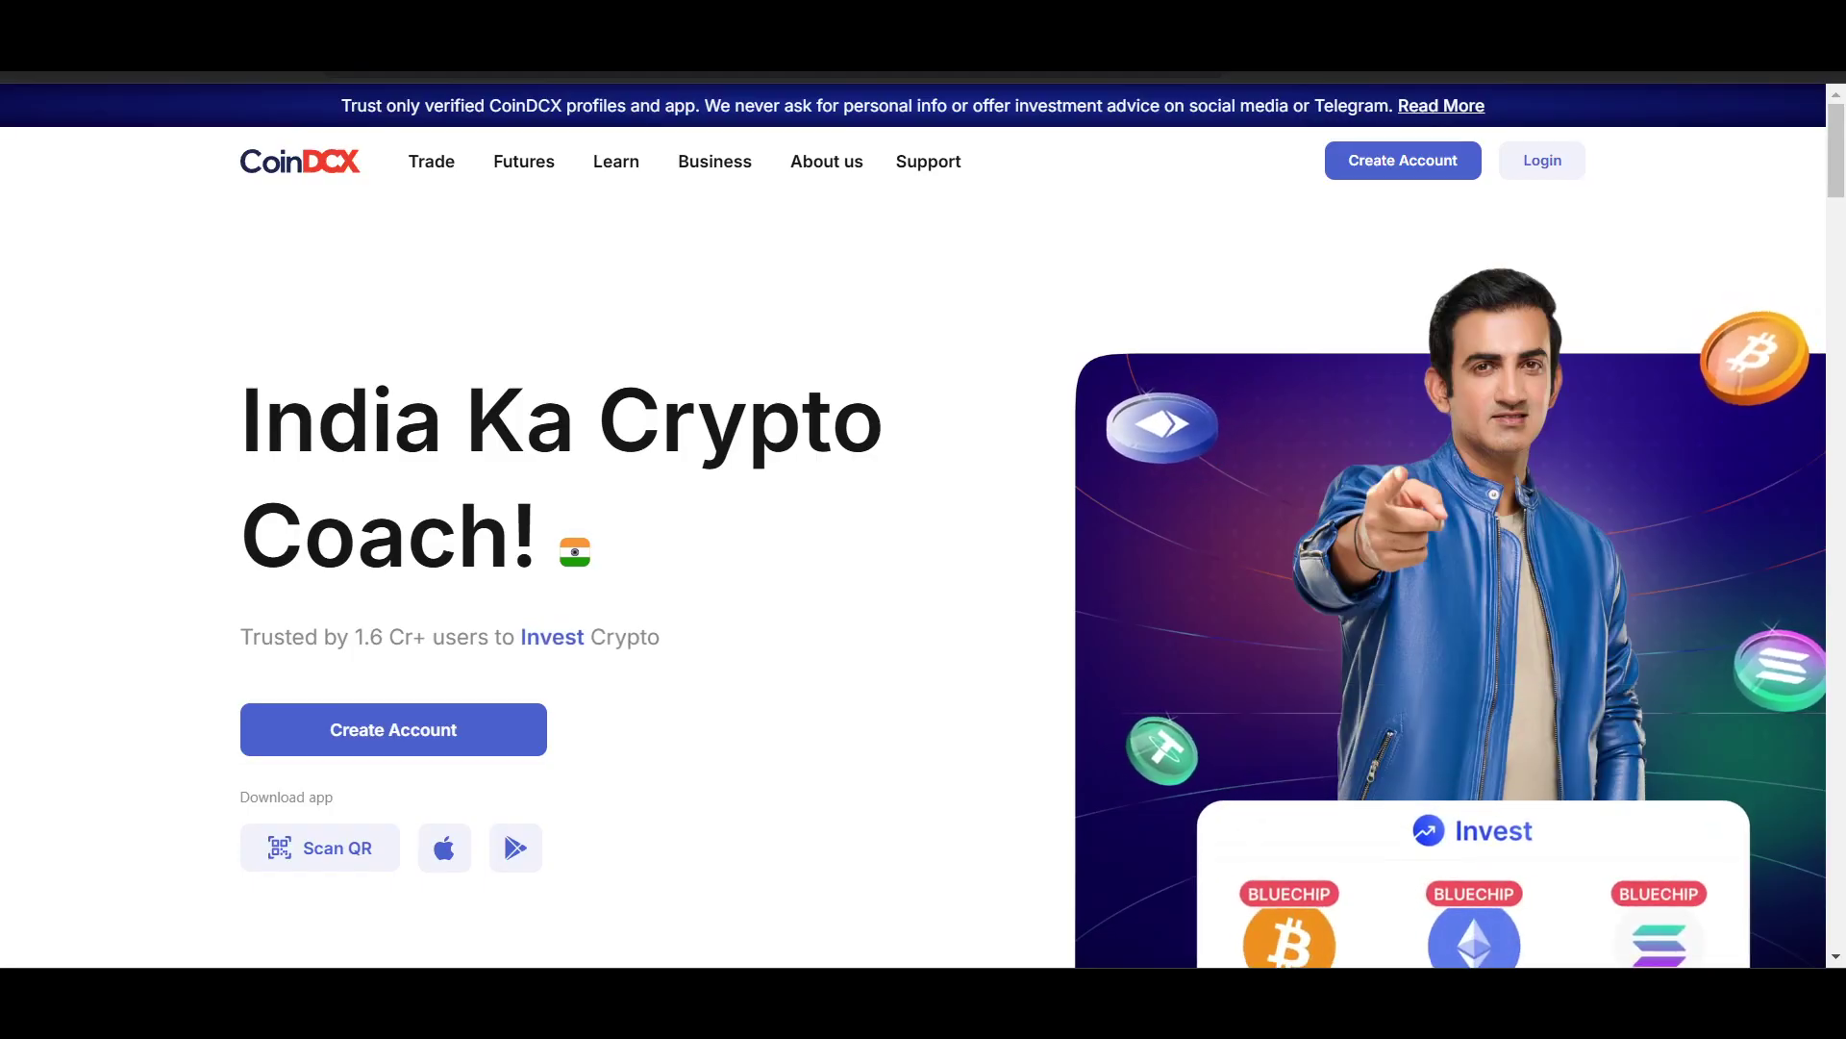
Unlock the Phantom wallet with its password and dismiss the Sui on Phantom announcement
{"action": "left_click", "coordinate": [1540, 67]}
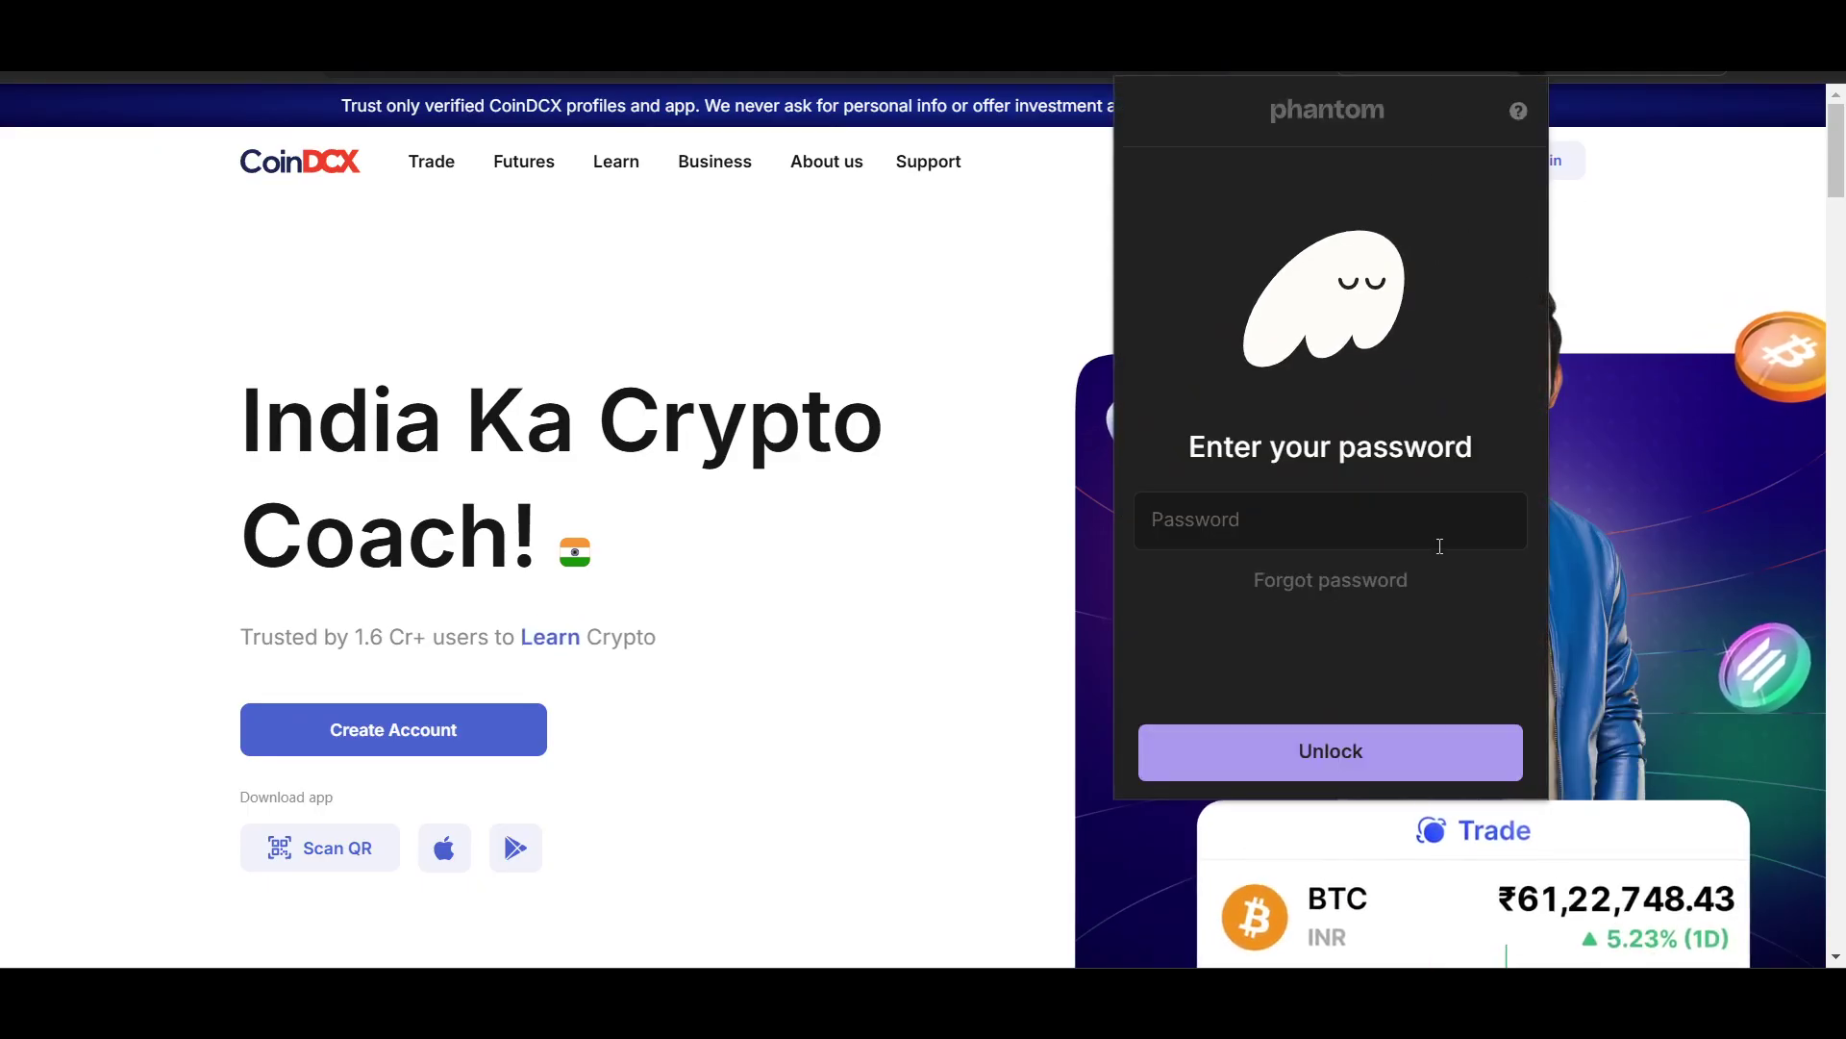
{"action": "type", "text": "•••••"}
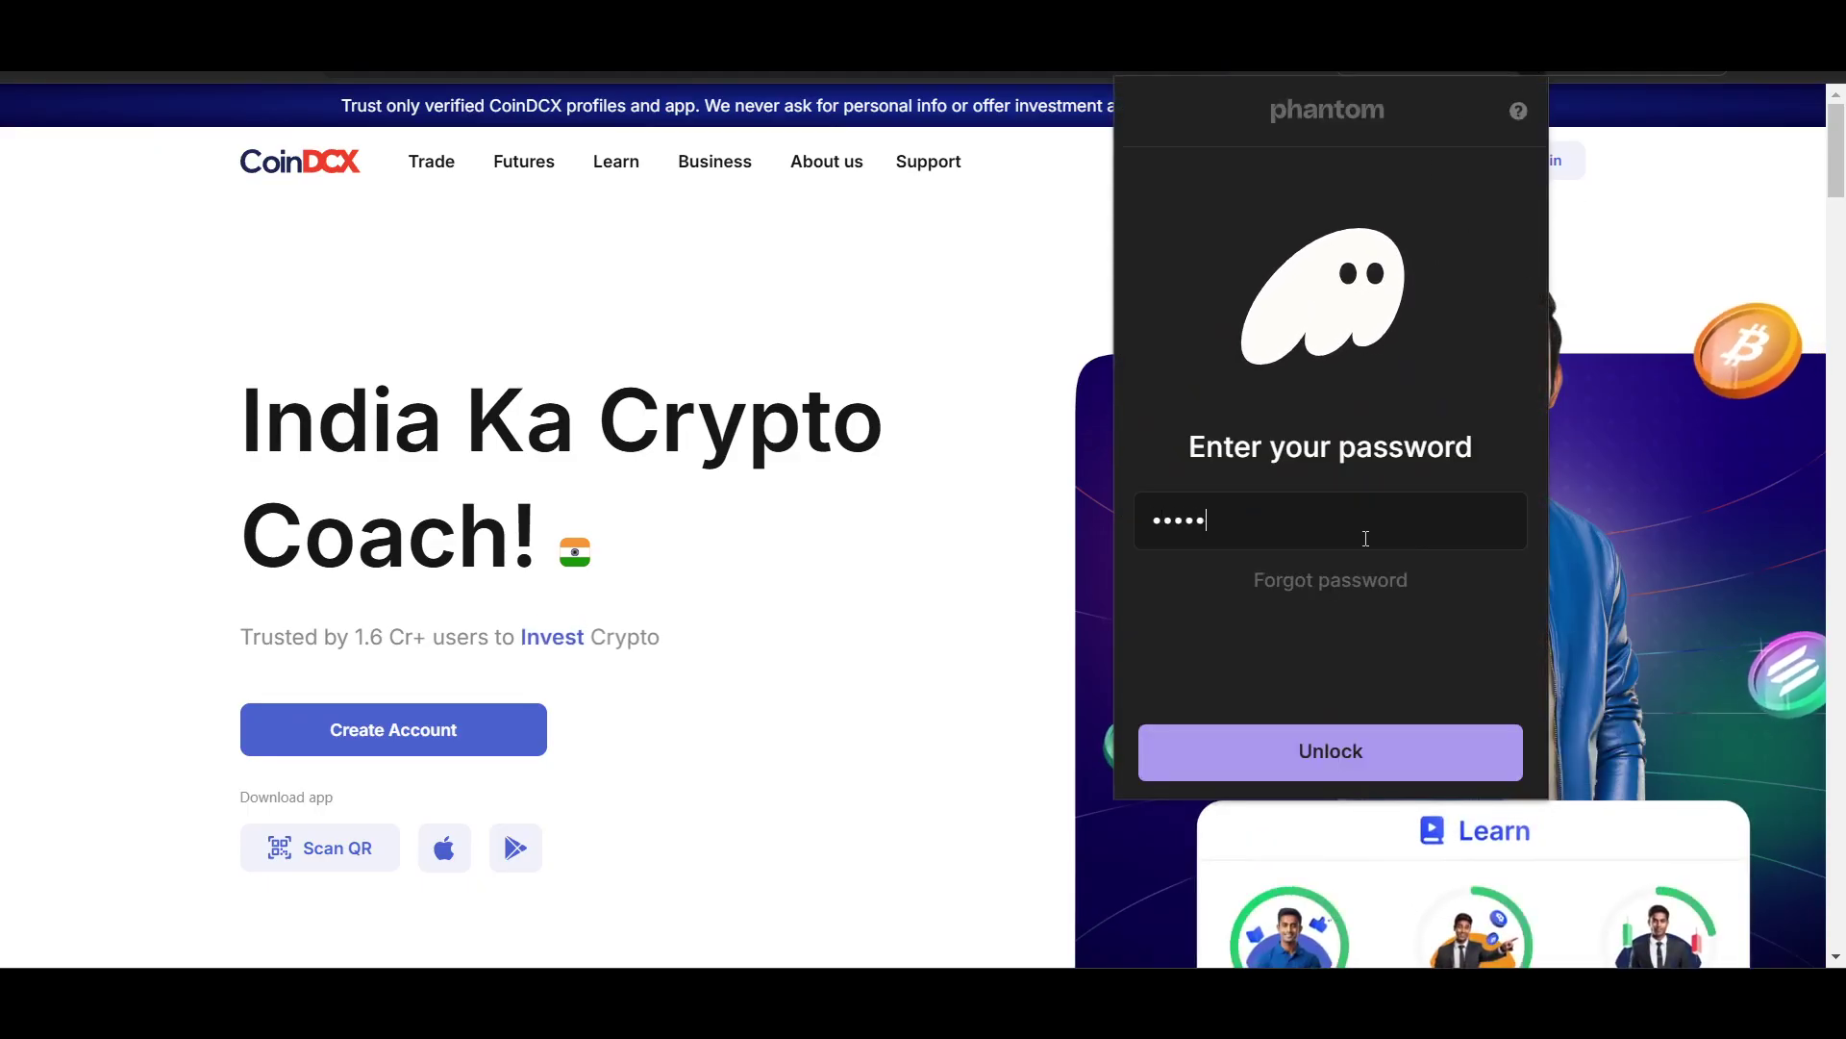
{"action": "type", "text": "•••••"}
{"action": "left_click", "coordinate": [1356, 769]}
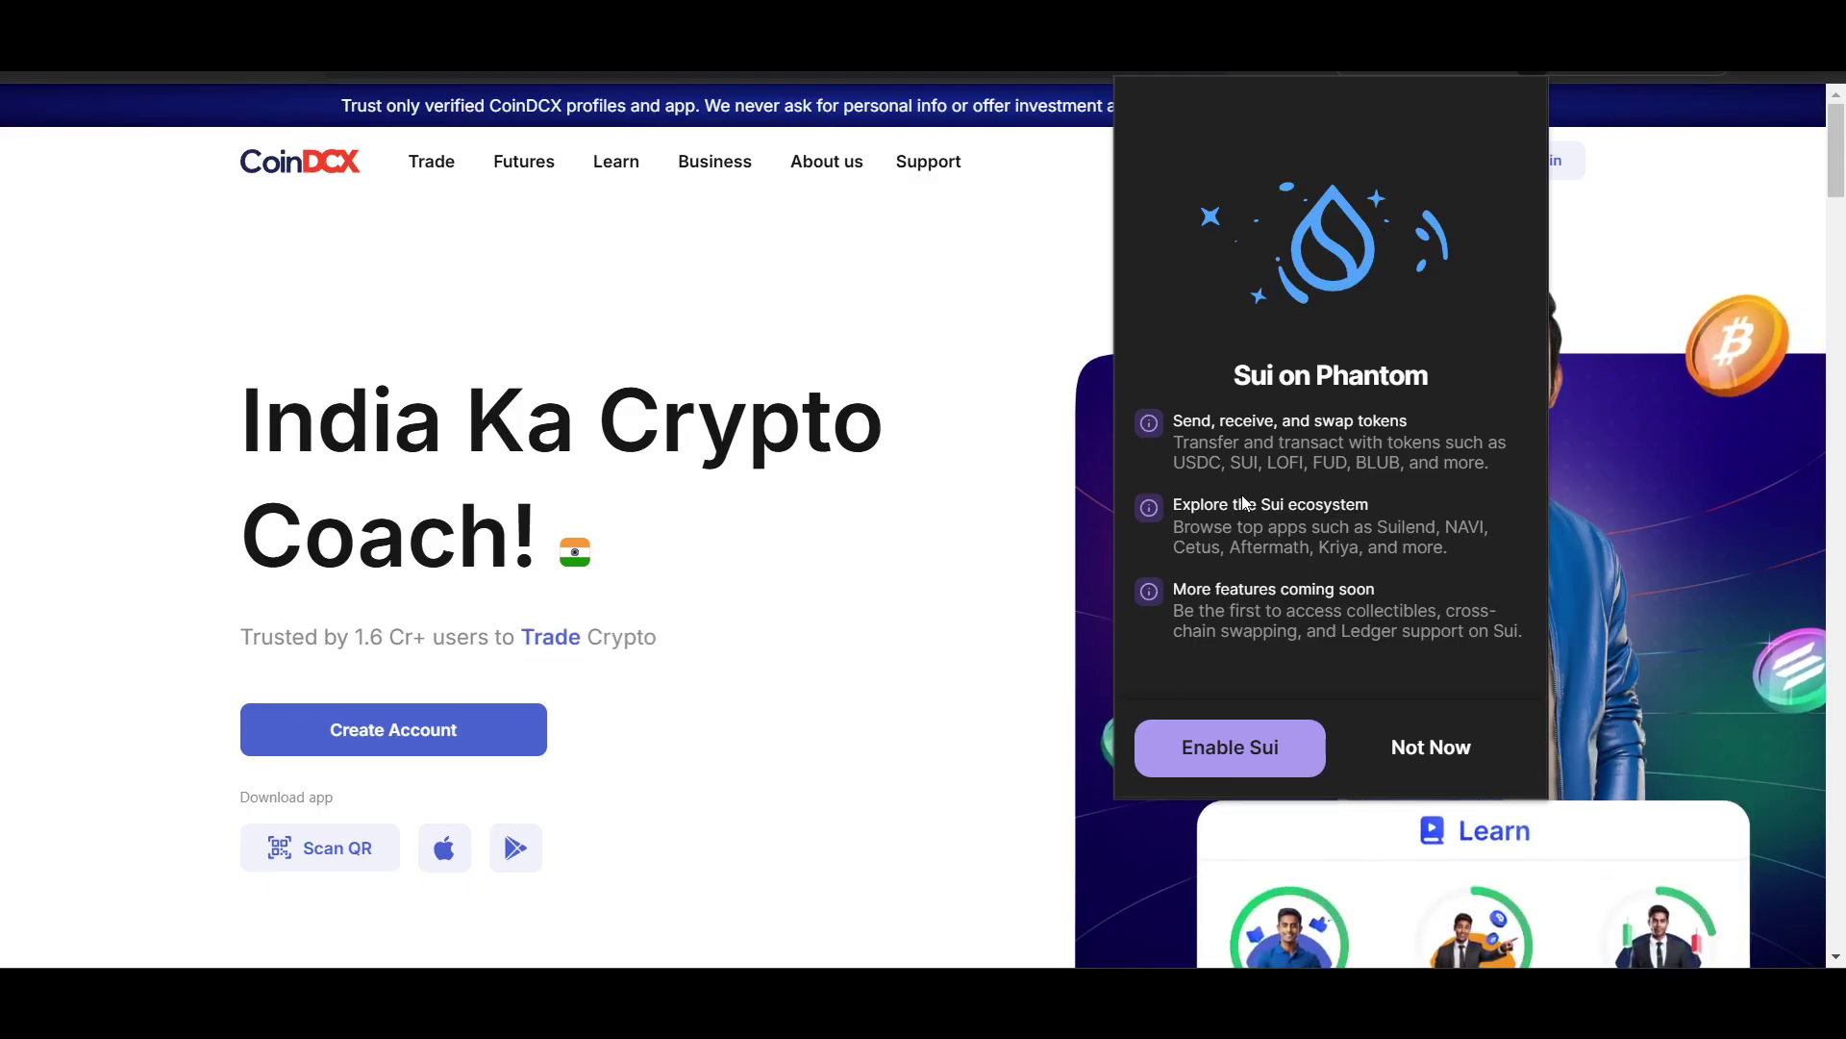
{"action": "left_click", "coordinate": [1450, 740]}
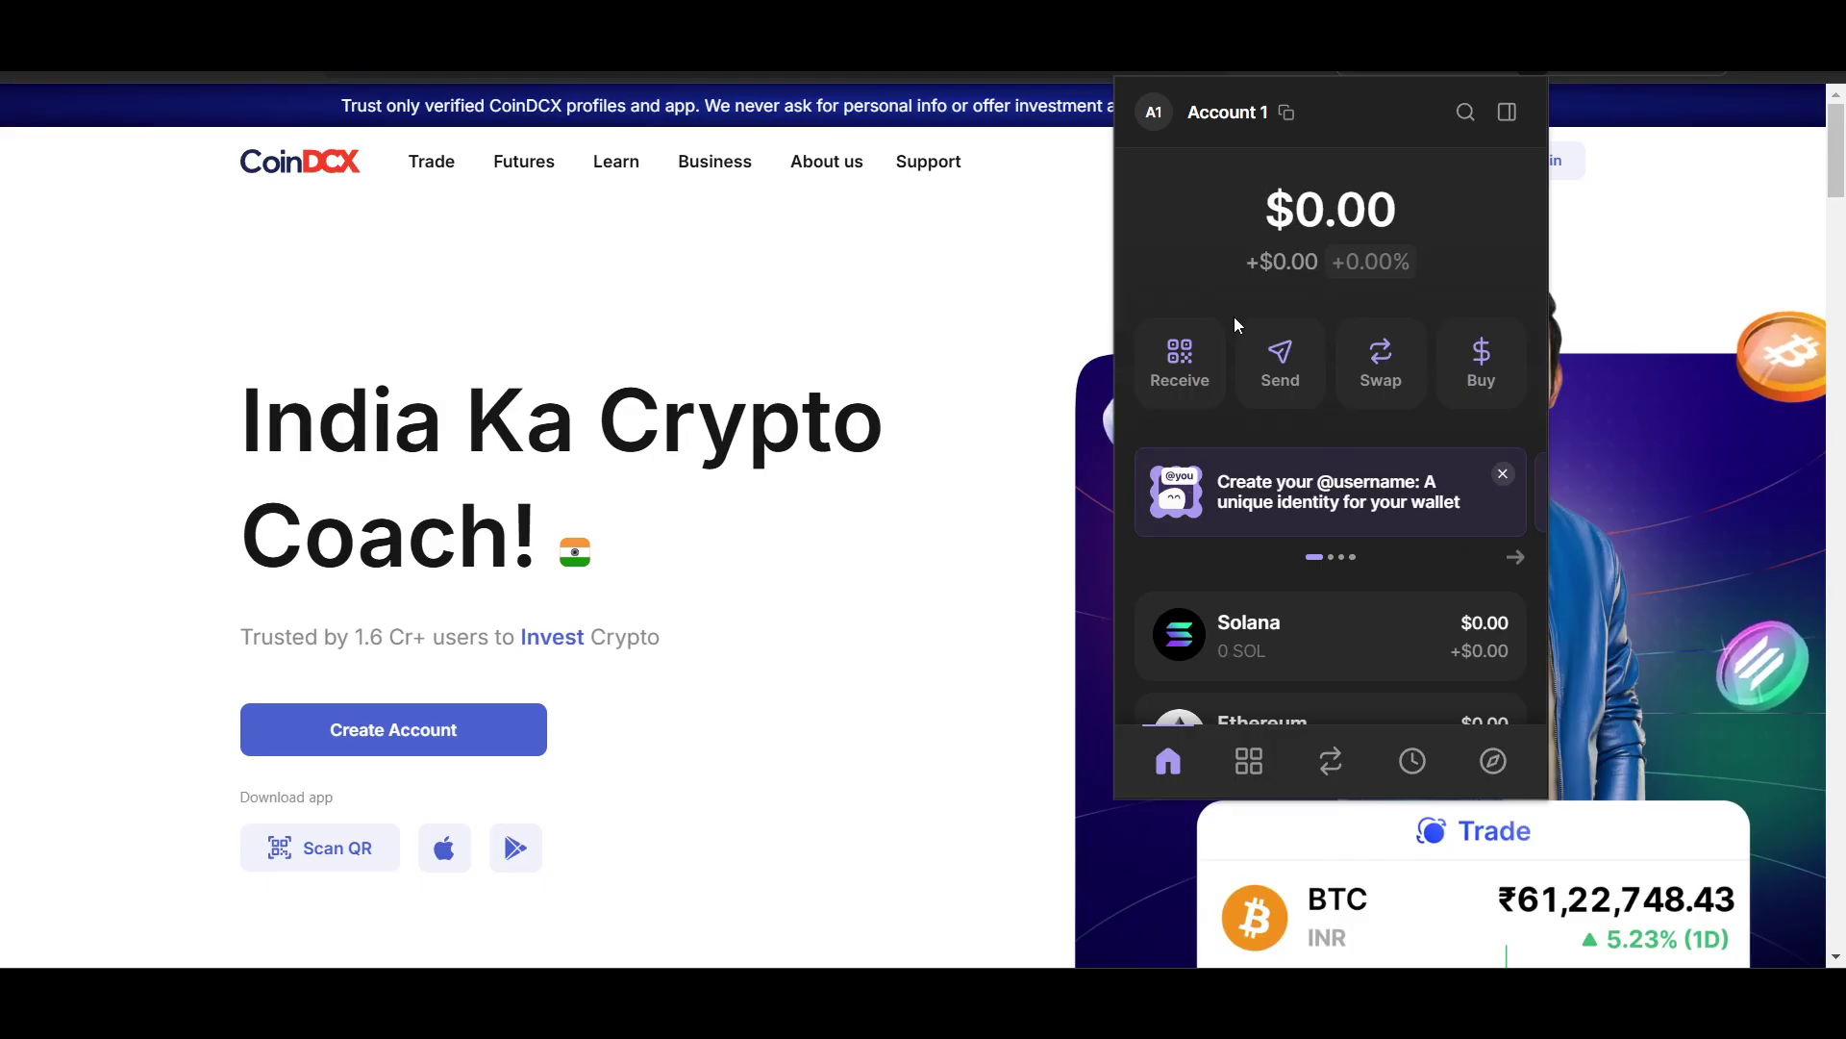
Copy the Solana receive address from Phantom's Receive list and close the wallet popup
{"action": "left_click", "coordinate": [1169, 369]}
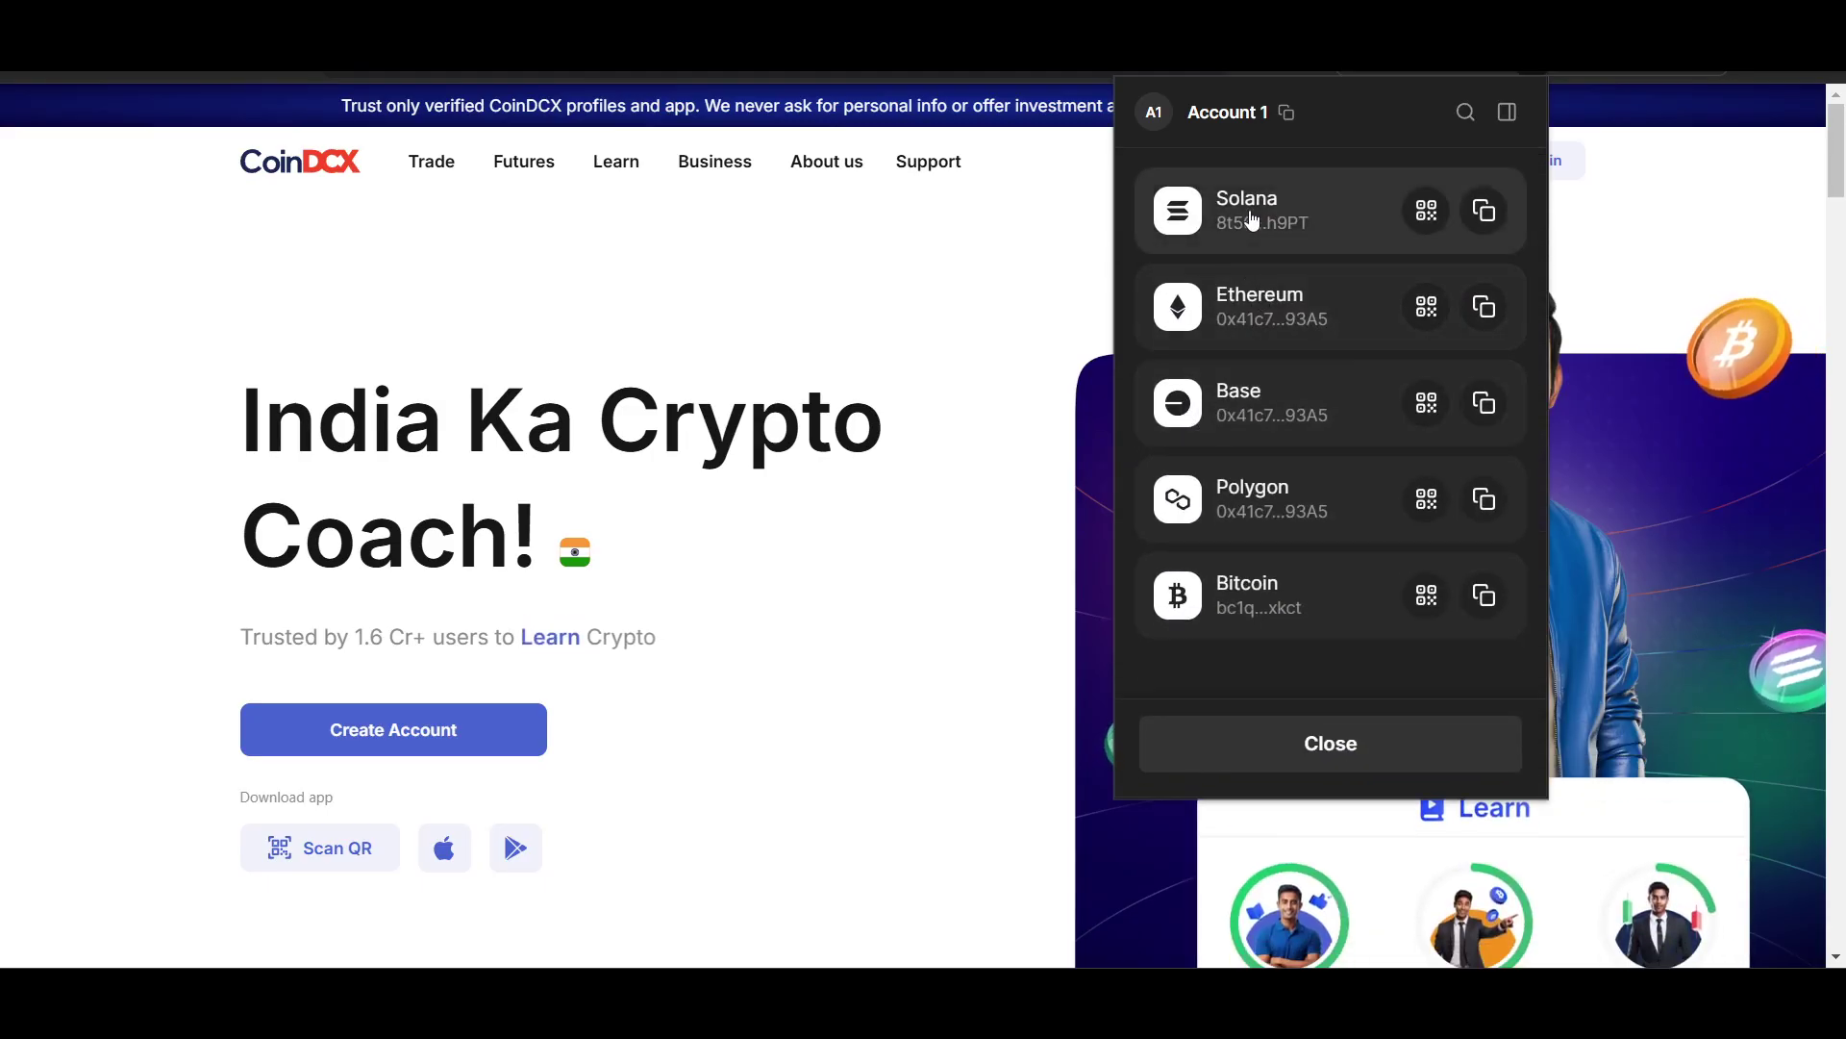
{"action": "left_click", "coordinate": [1483, 212]}
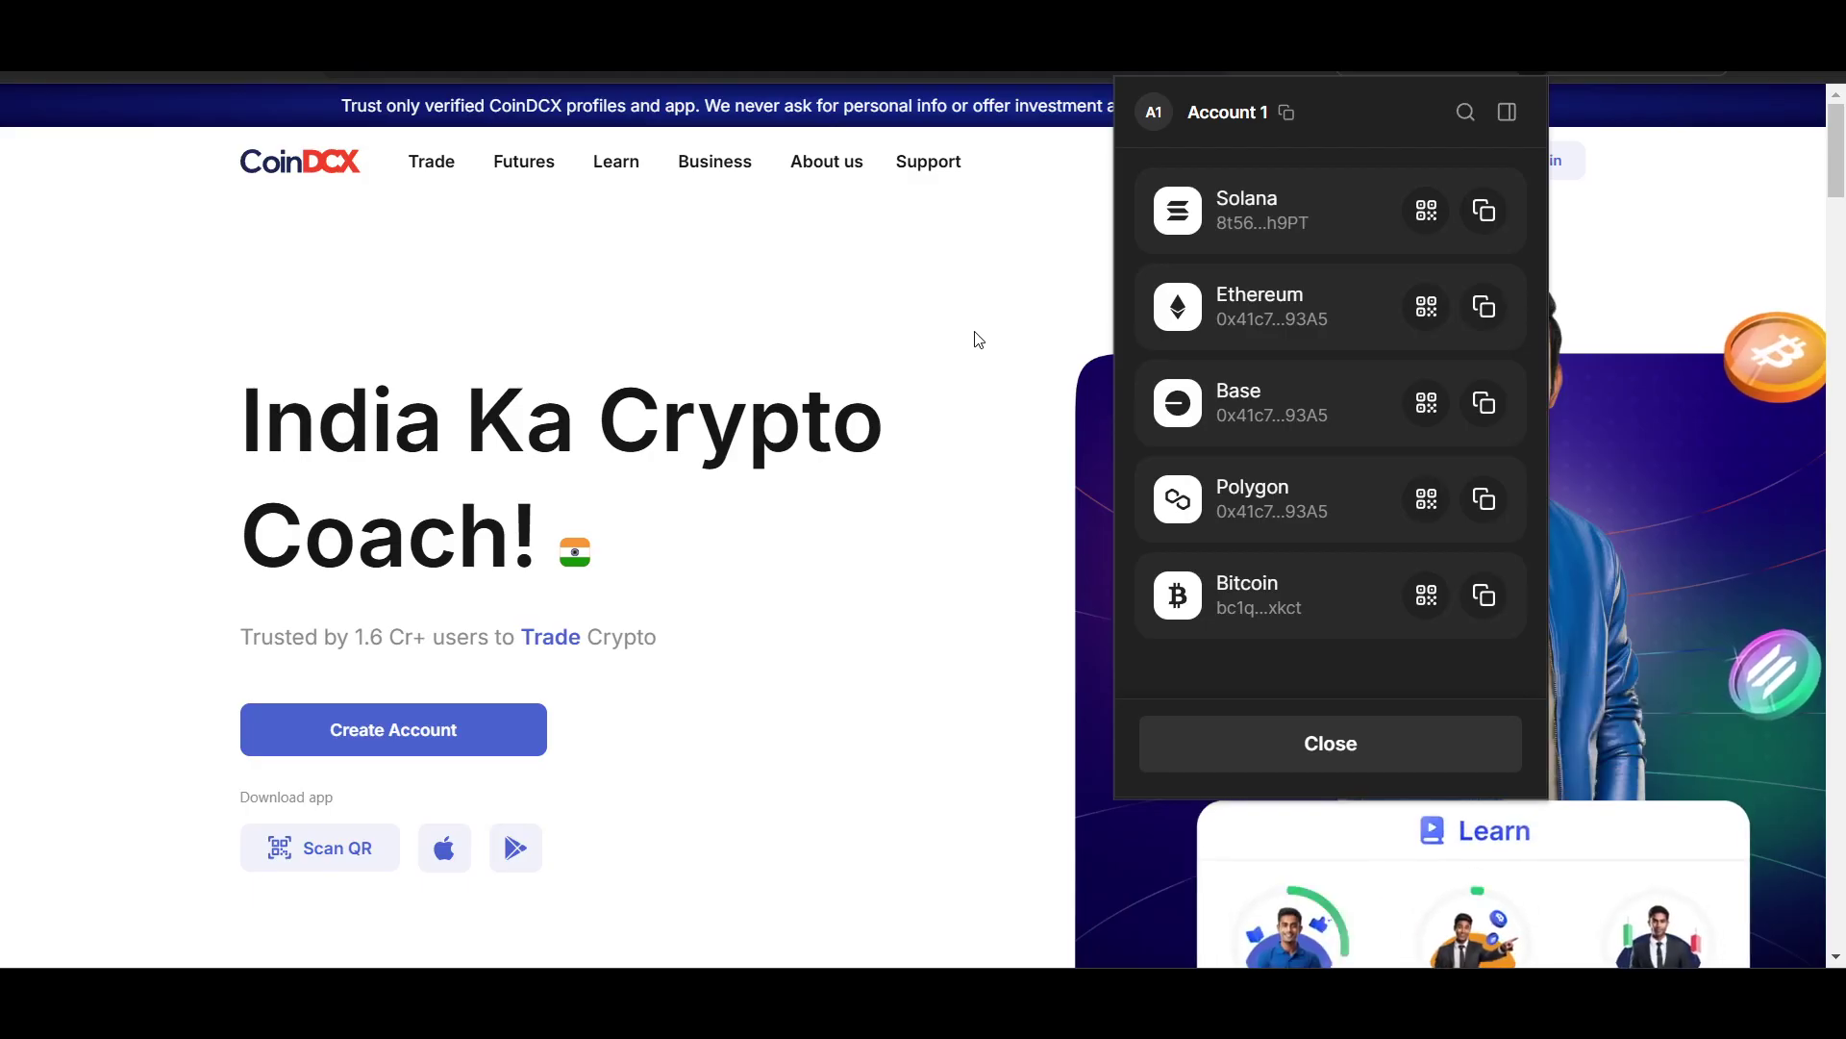
{"action": "left_click", "coordinate": [830, 314]}
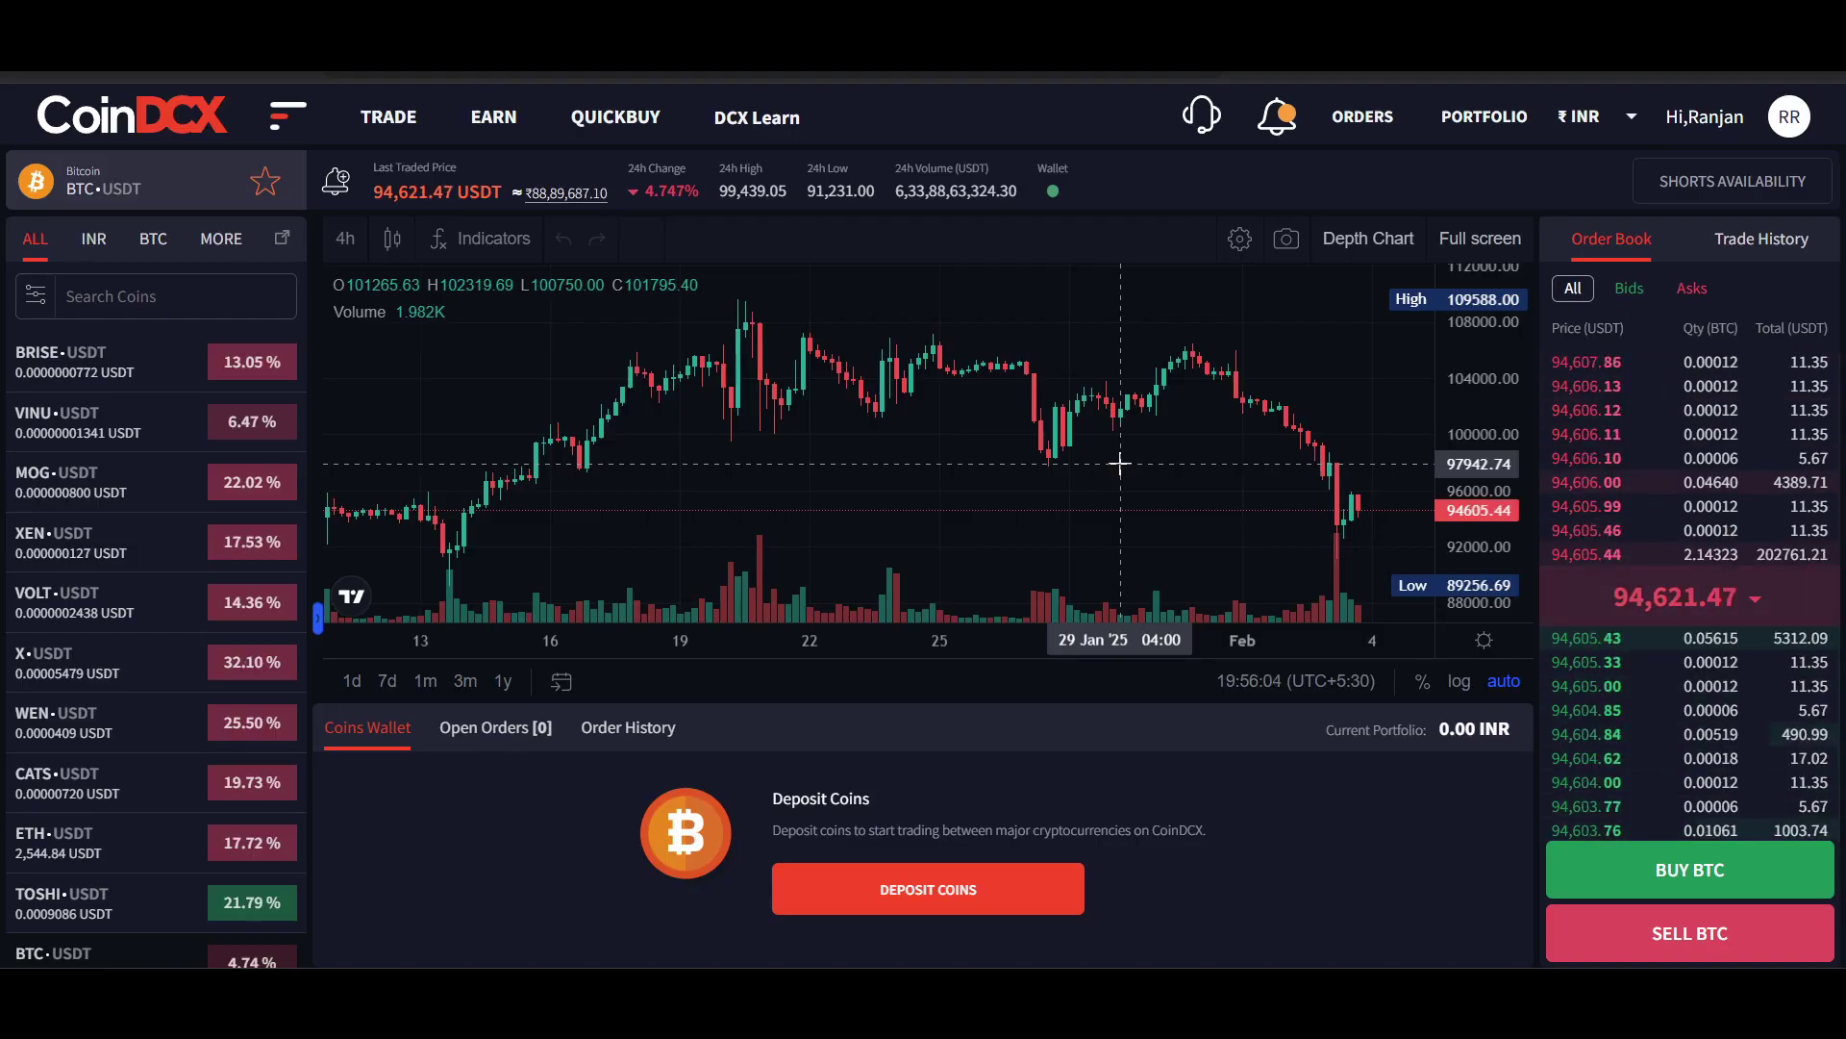
{"action": "mouse_move", "coordinate": [1080, 470]}
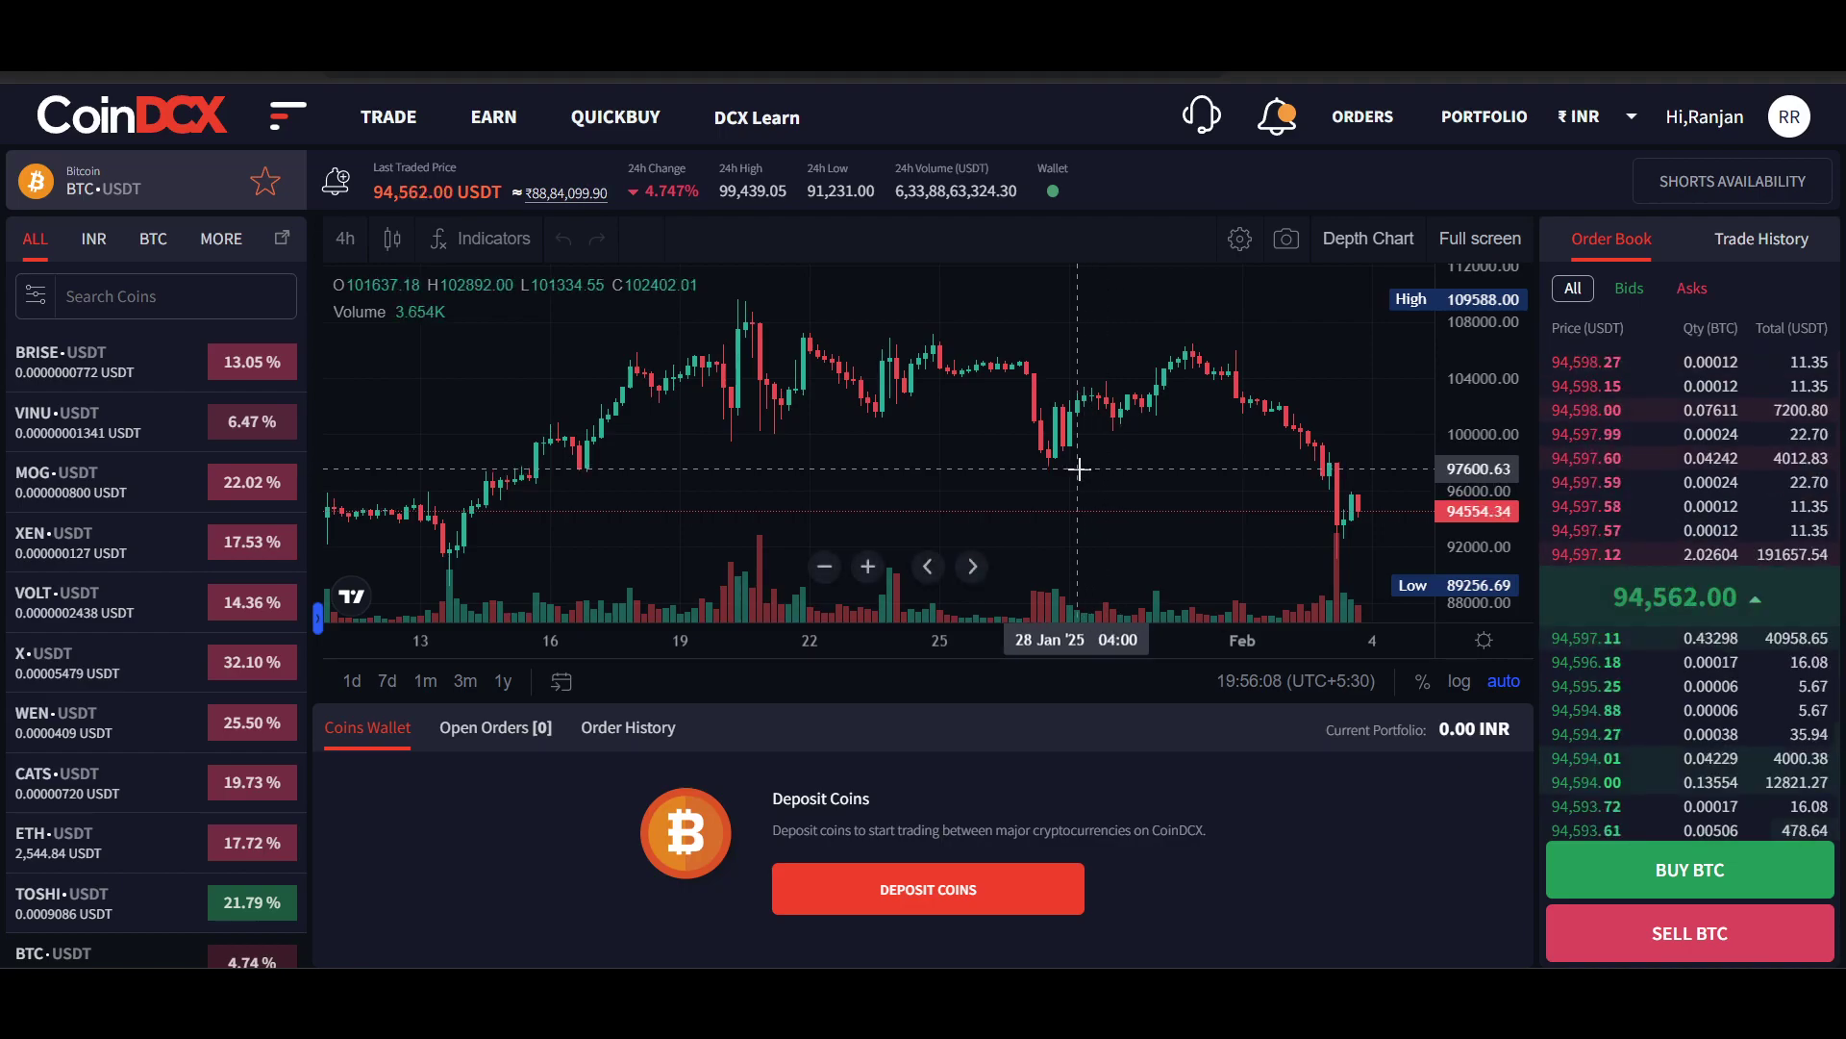
{"action": "scroll", "coordinate": [1235, 498], "scroll_direction": "down", "scroll_amount": 2}
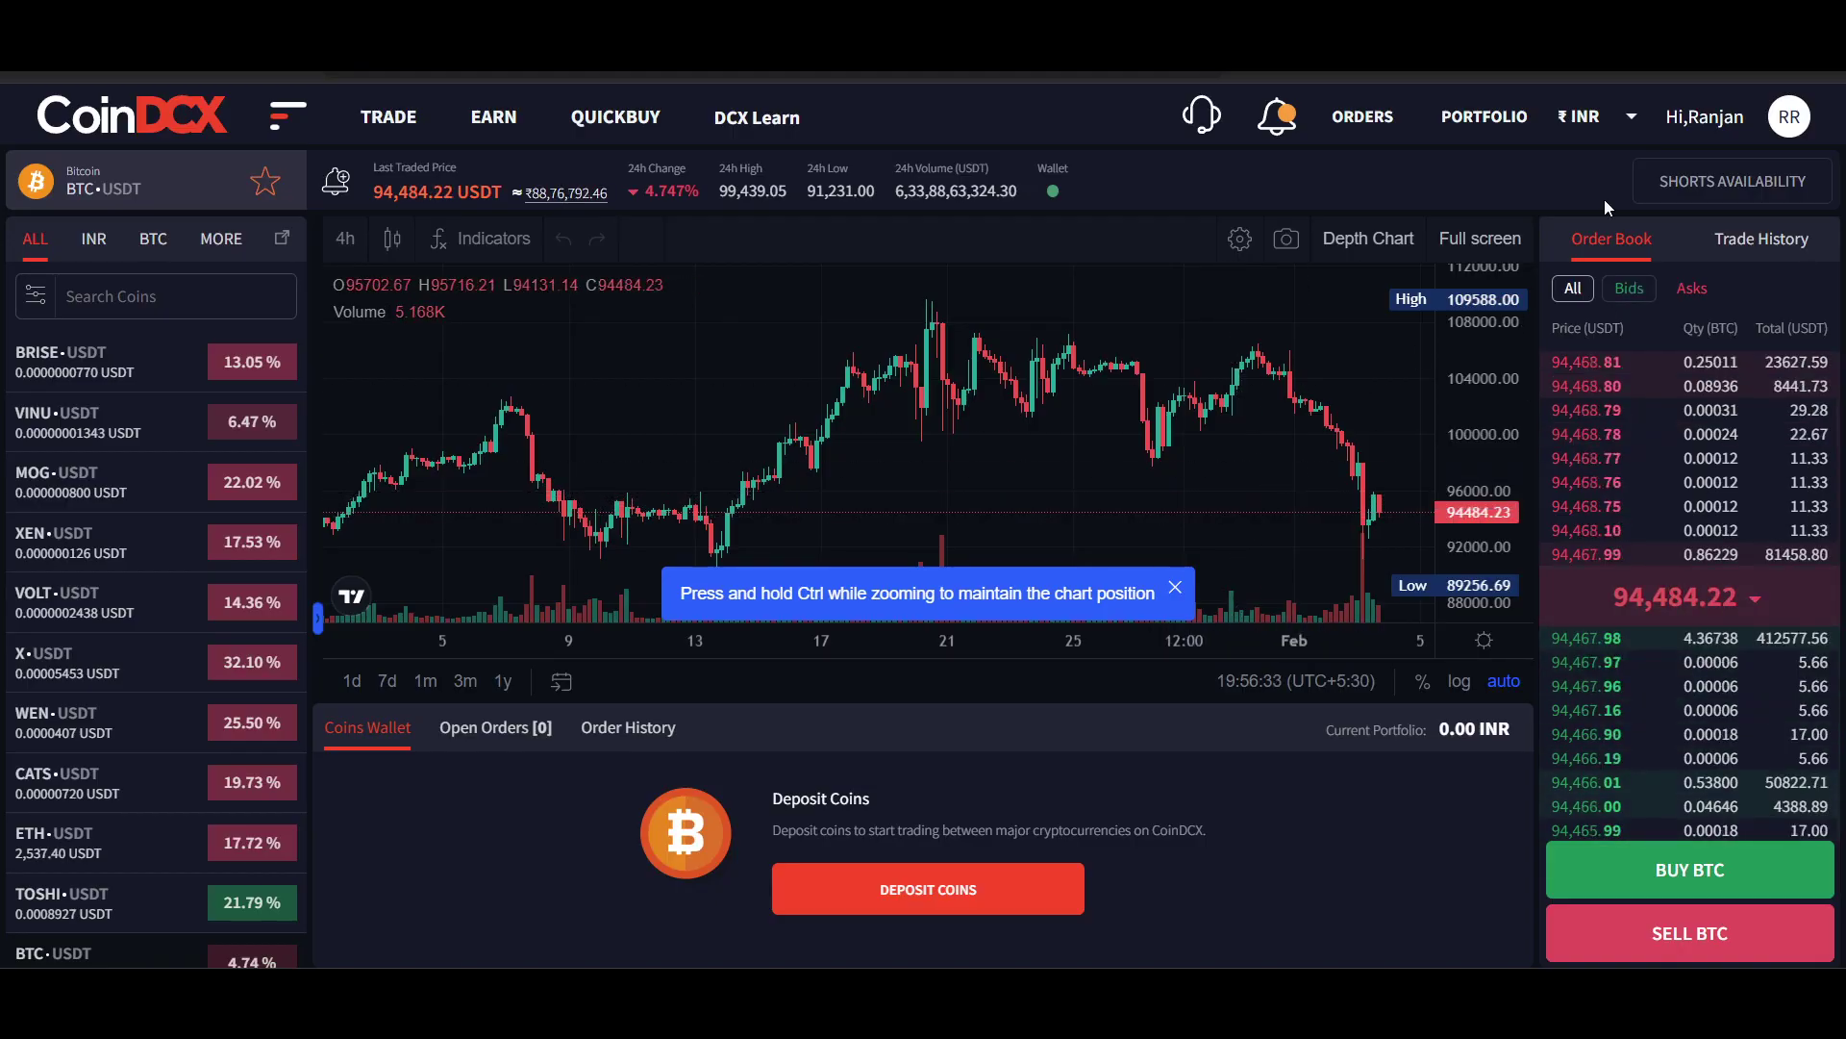
{"action": "mouse_move", "coordinate": [1482, 118]}
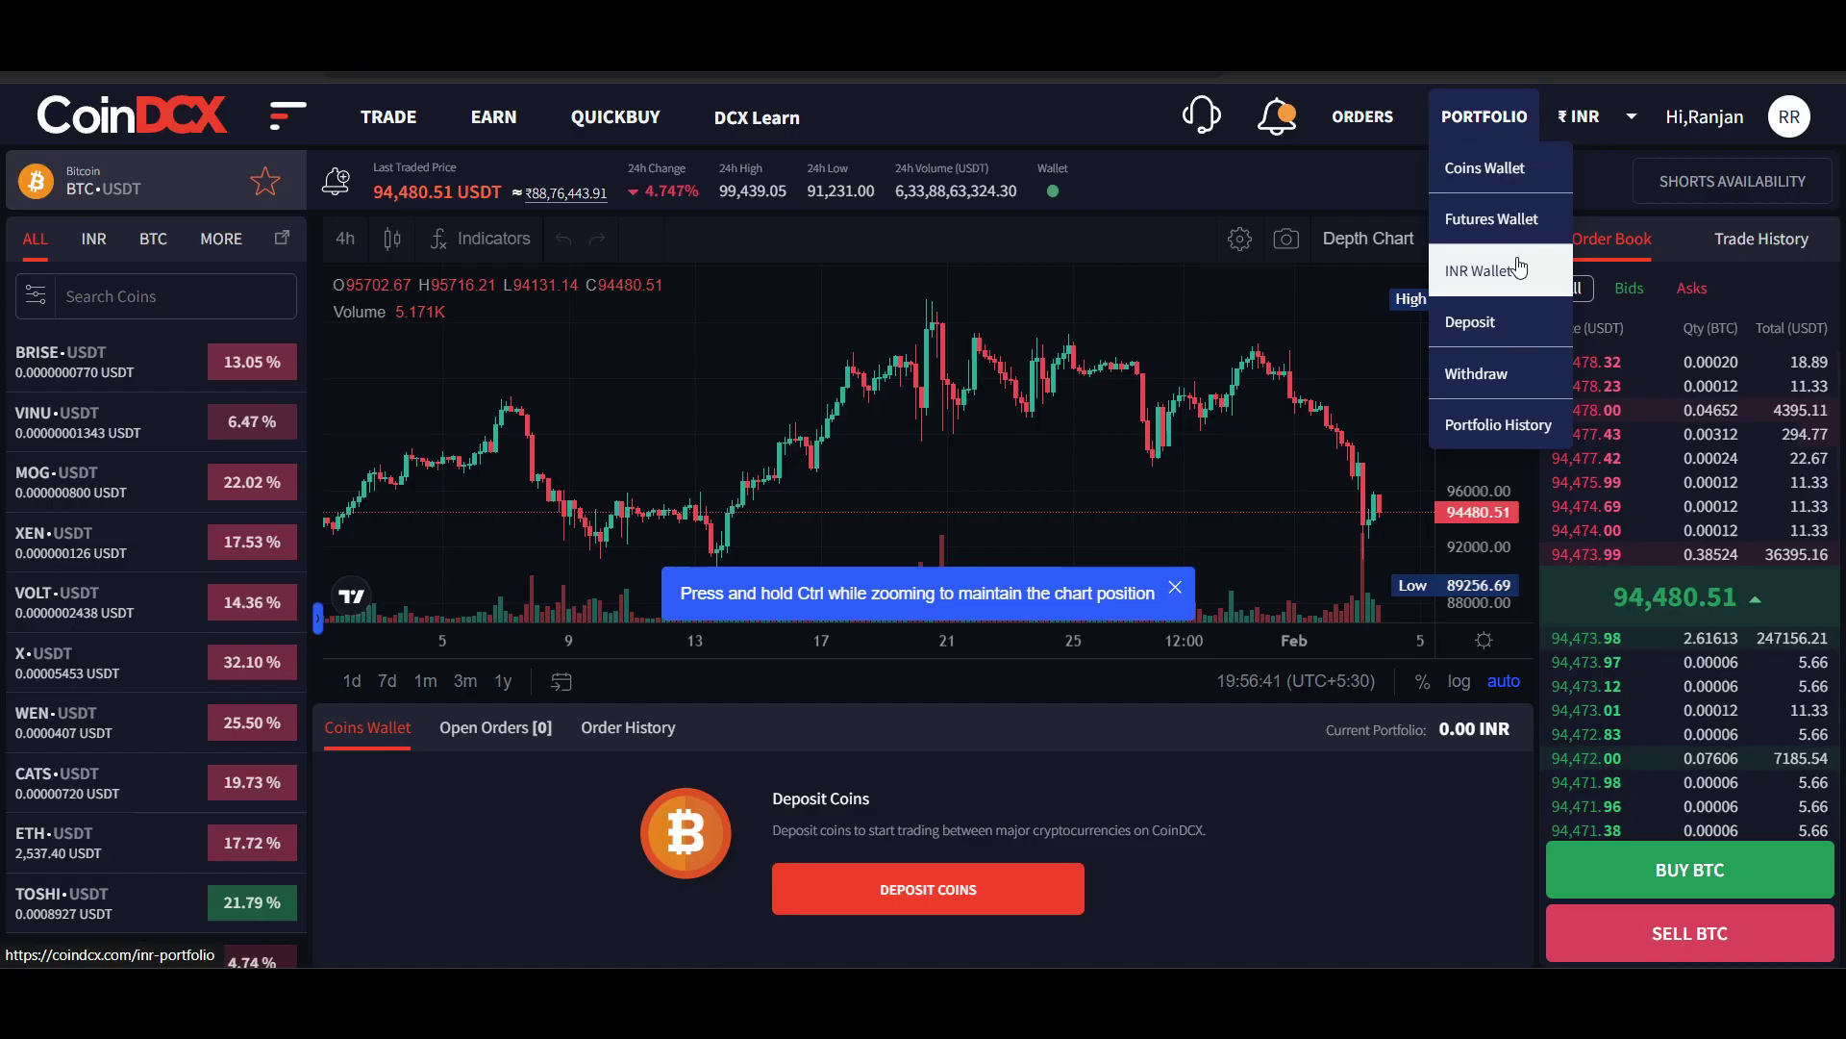
Go to Coins Wallet from CoinDCX's PORTFOLIO menu
{"action": "left_click", "coordinate": [1495, 174]}
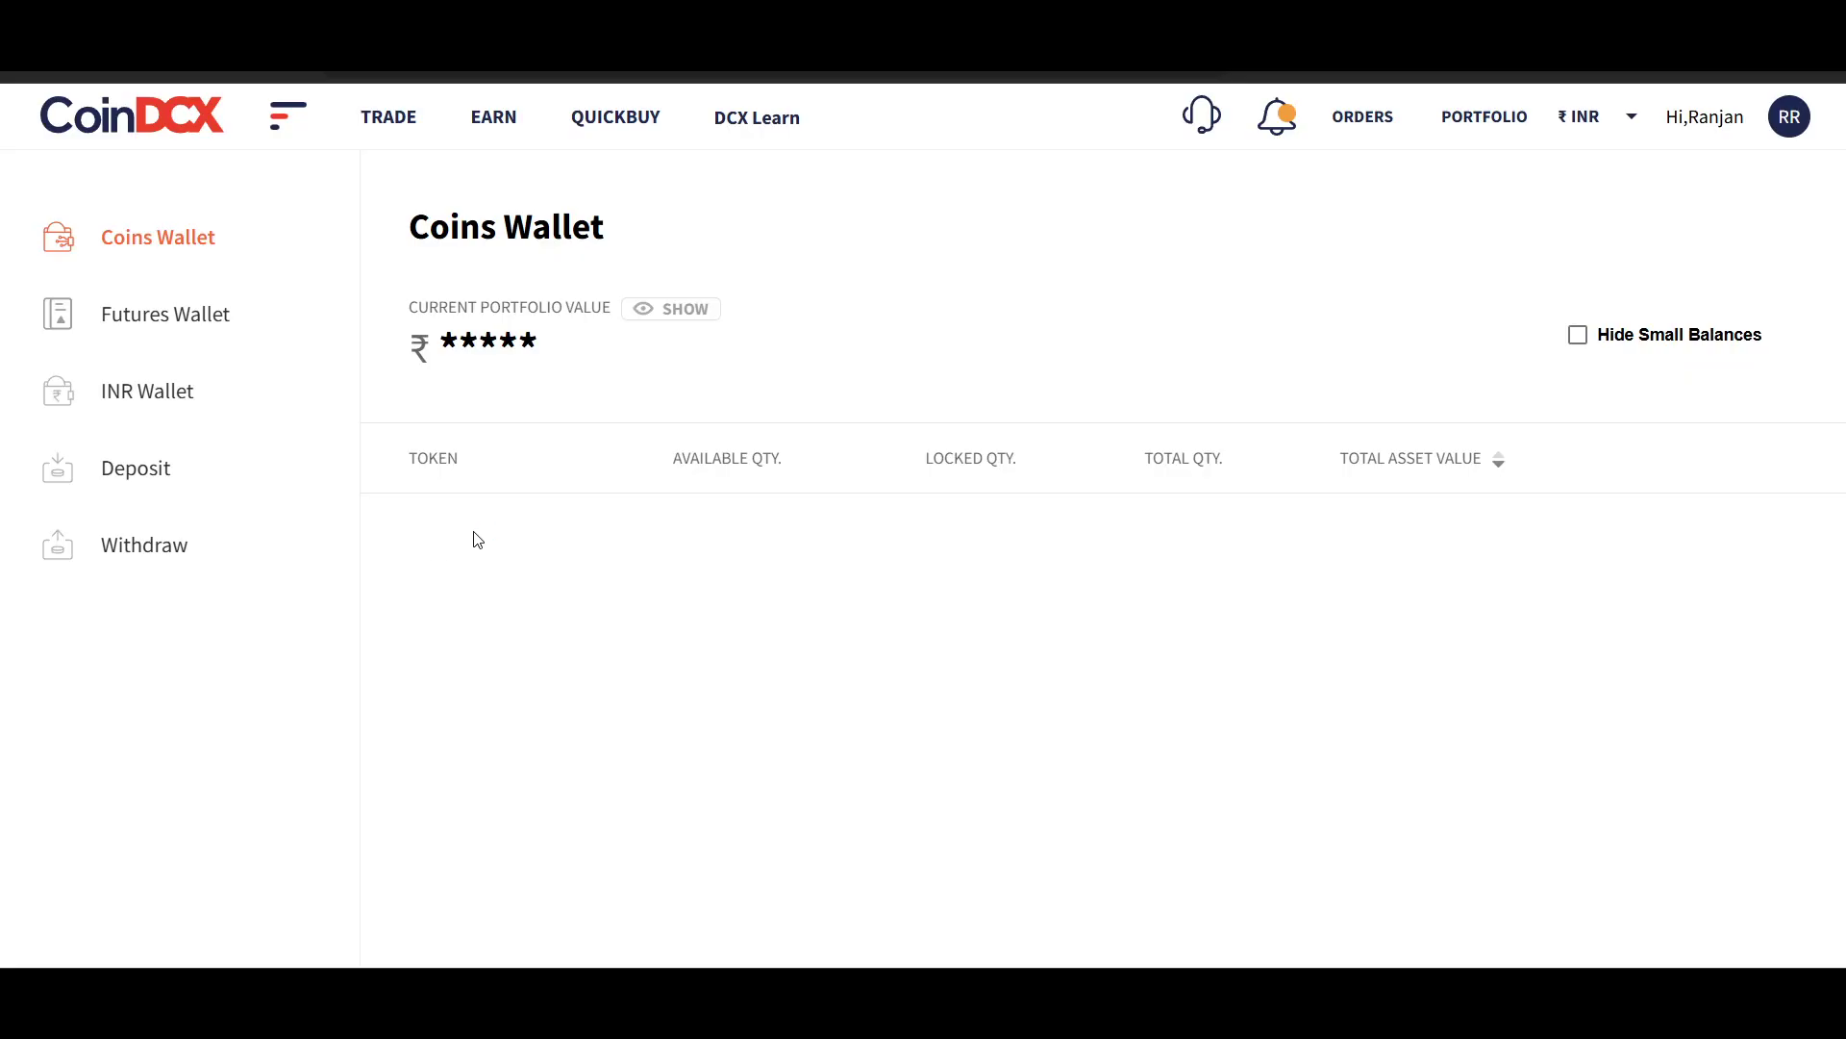
Open Withdraw Coins, cancelling the withdrawal-password prompt and closing the KYC modal
{"action": "left_click", "coordinate": [185, 543]}
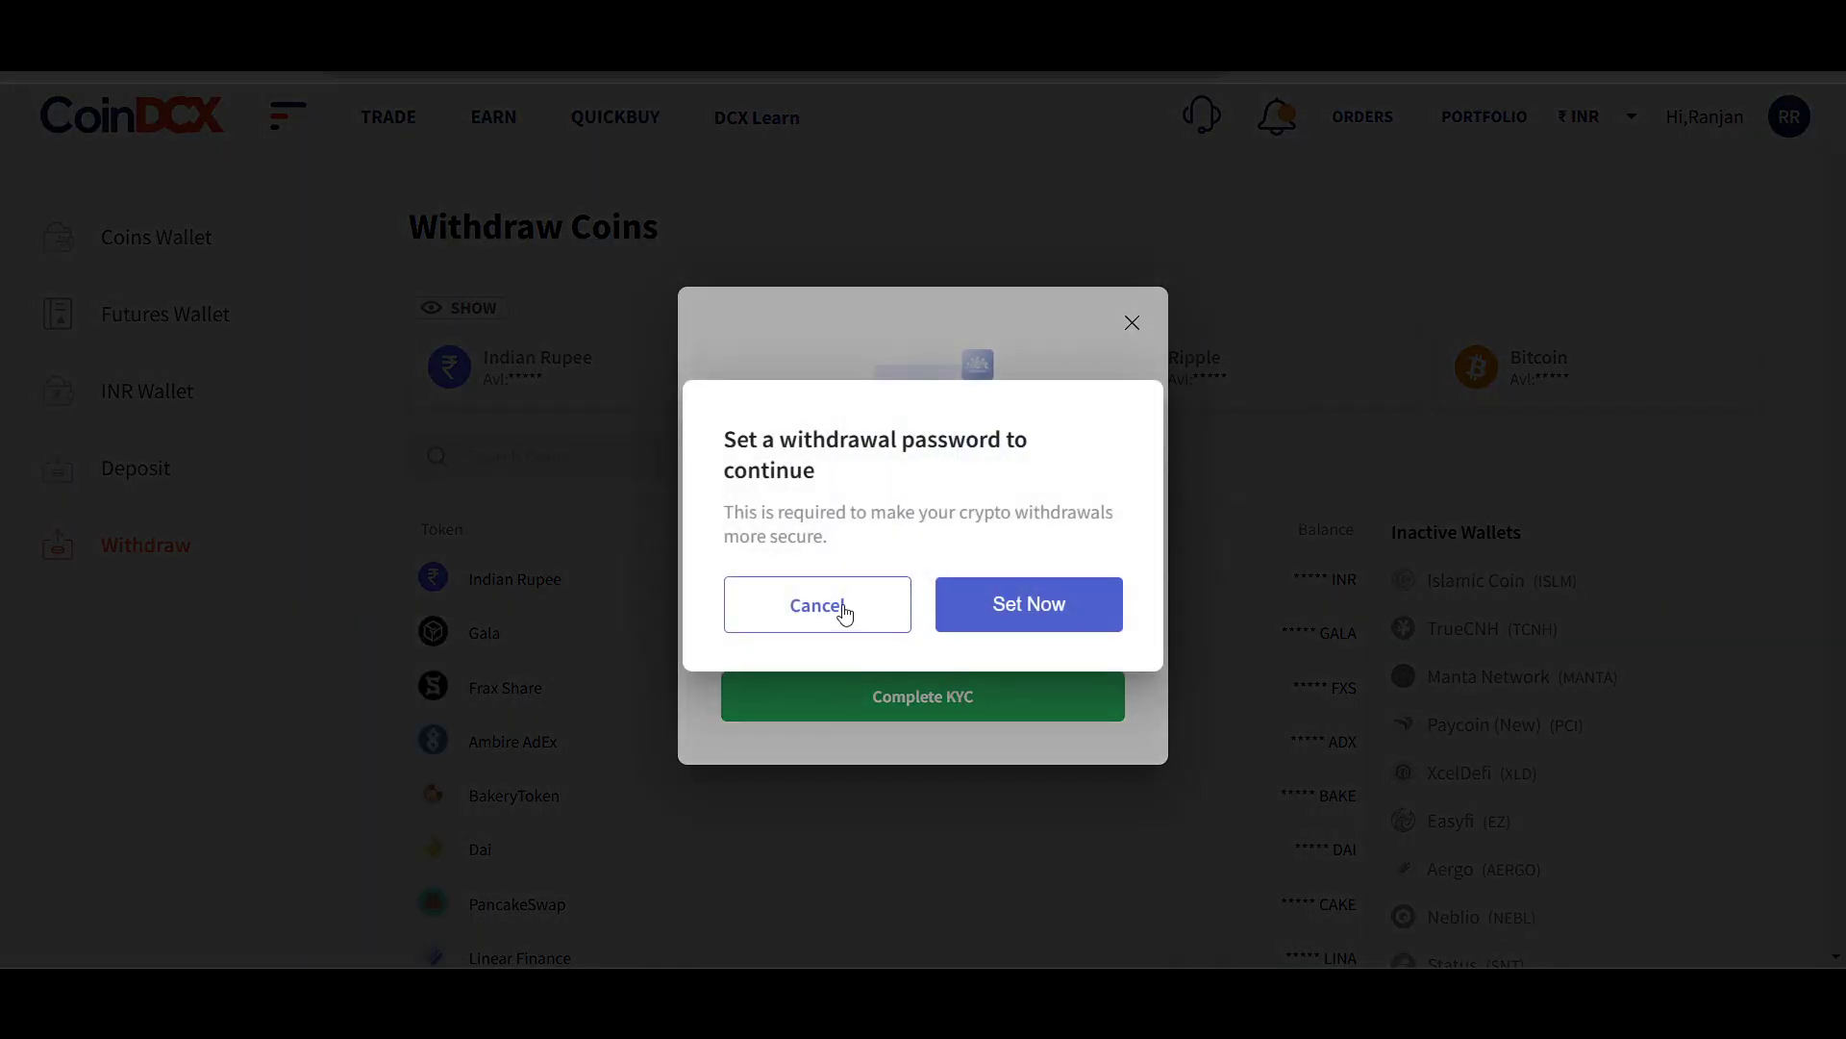
{"action": "left_click", "coordinate": [845, 613]}
{"action": "left_click", "coordinate": [1133, 325]}
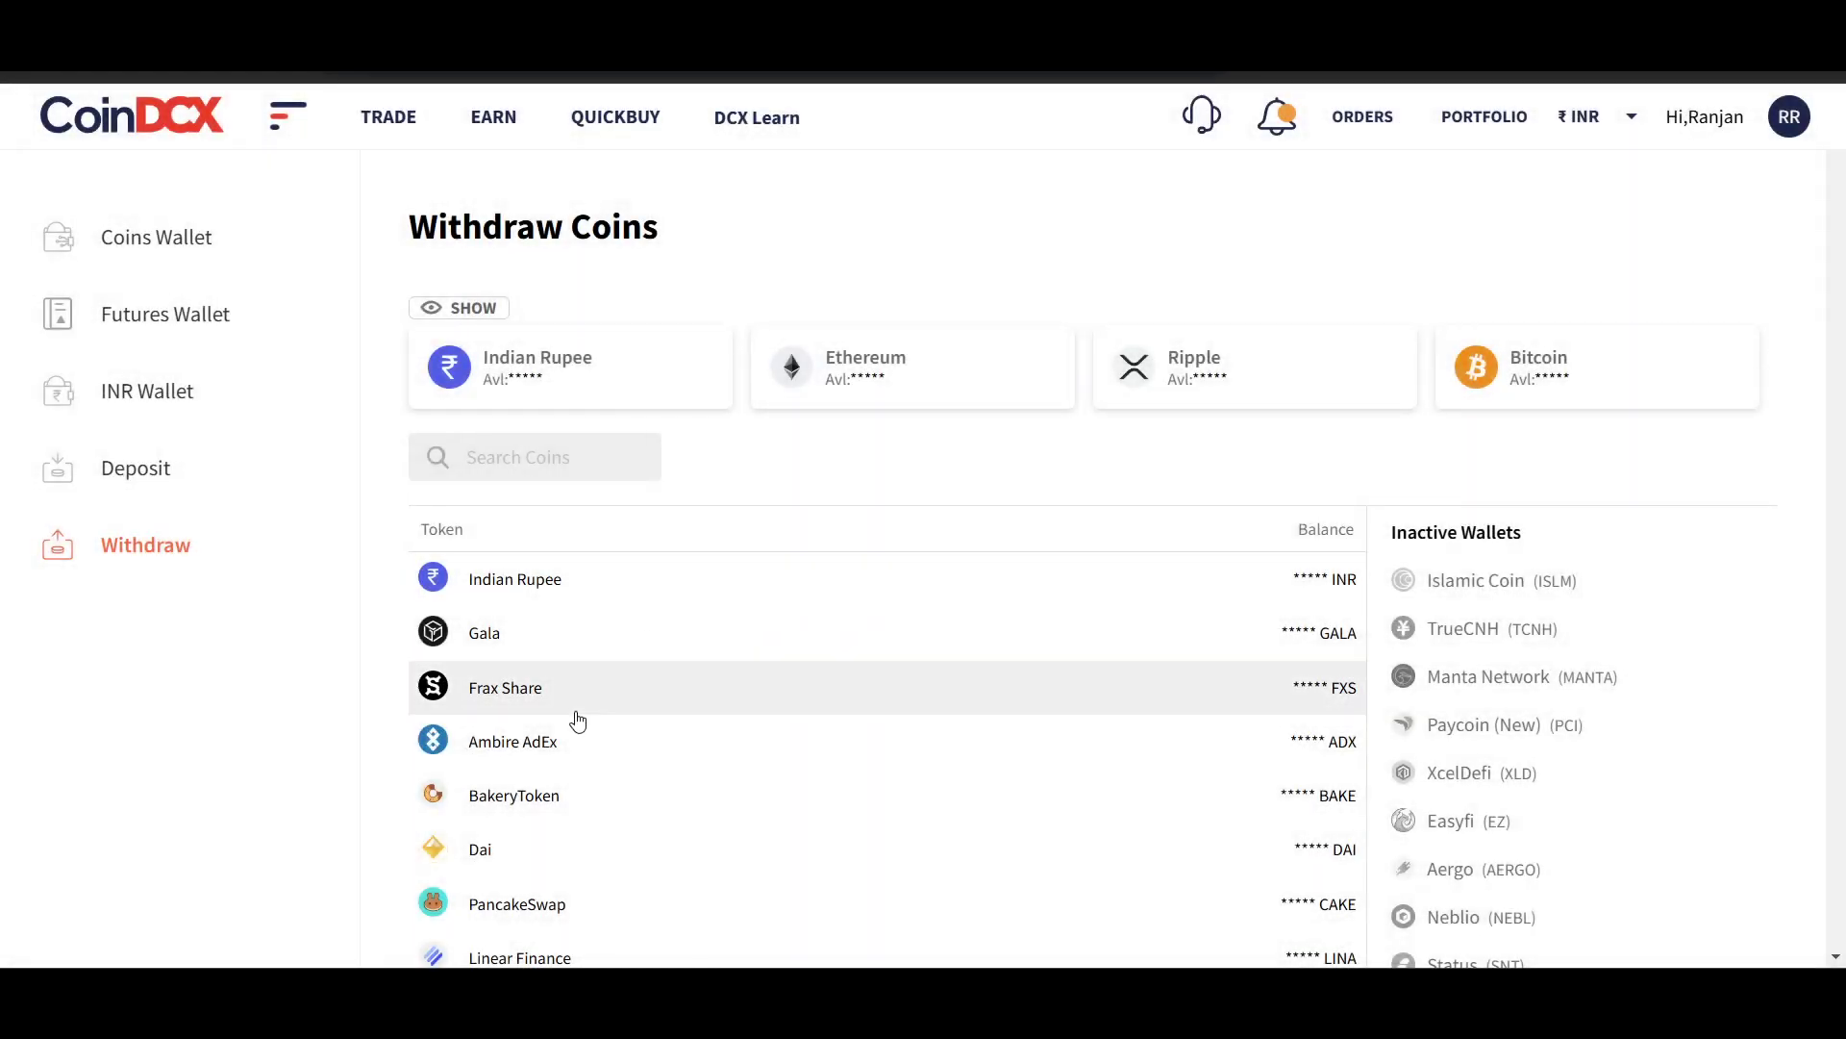
{"action": "scroll", "coordinate": [613, 726], "scroll_direction": "down", "scroll_amount": 2}
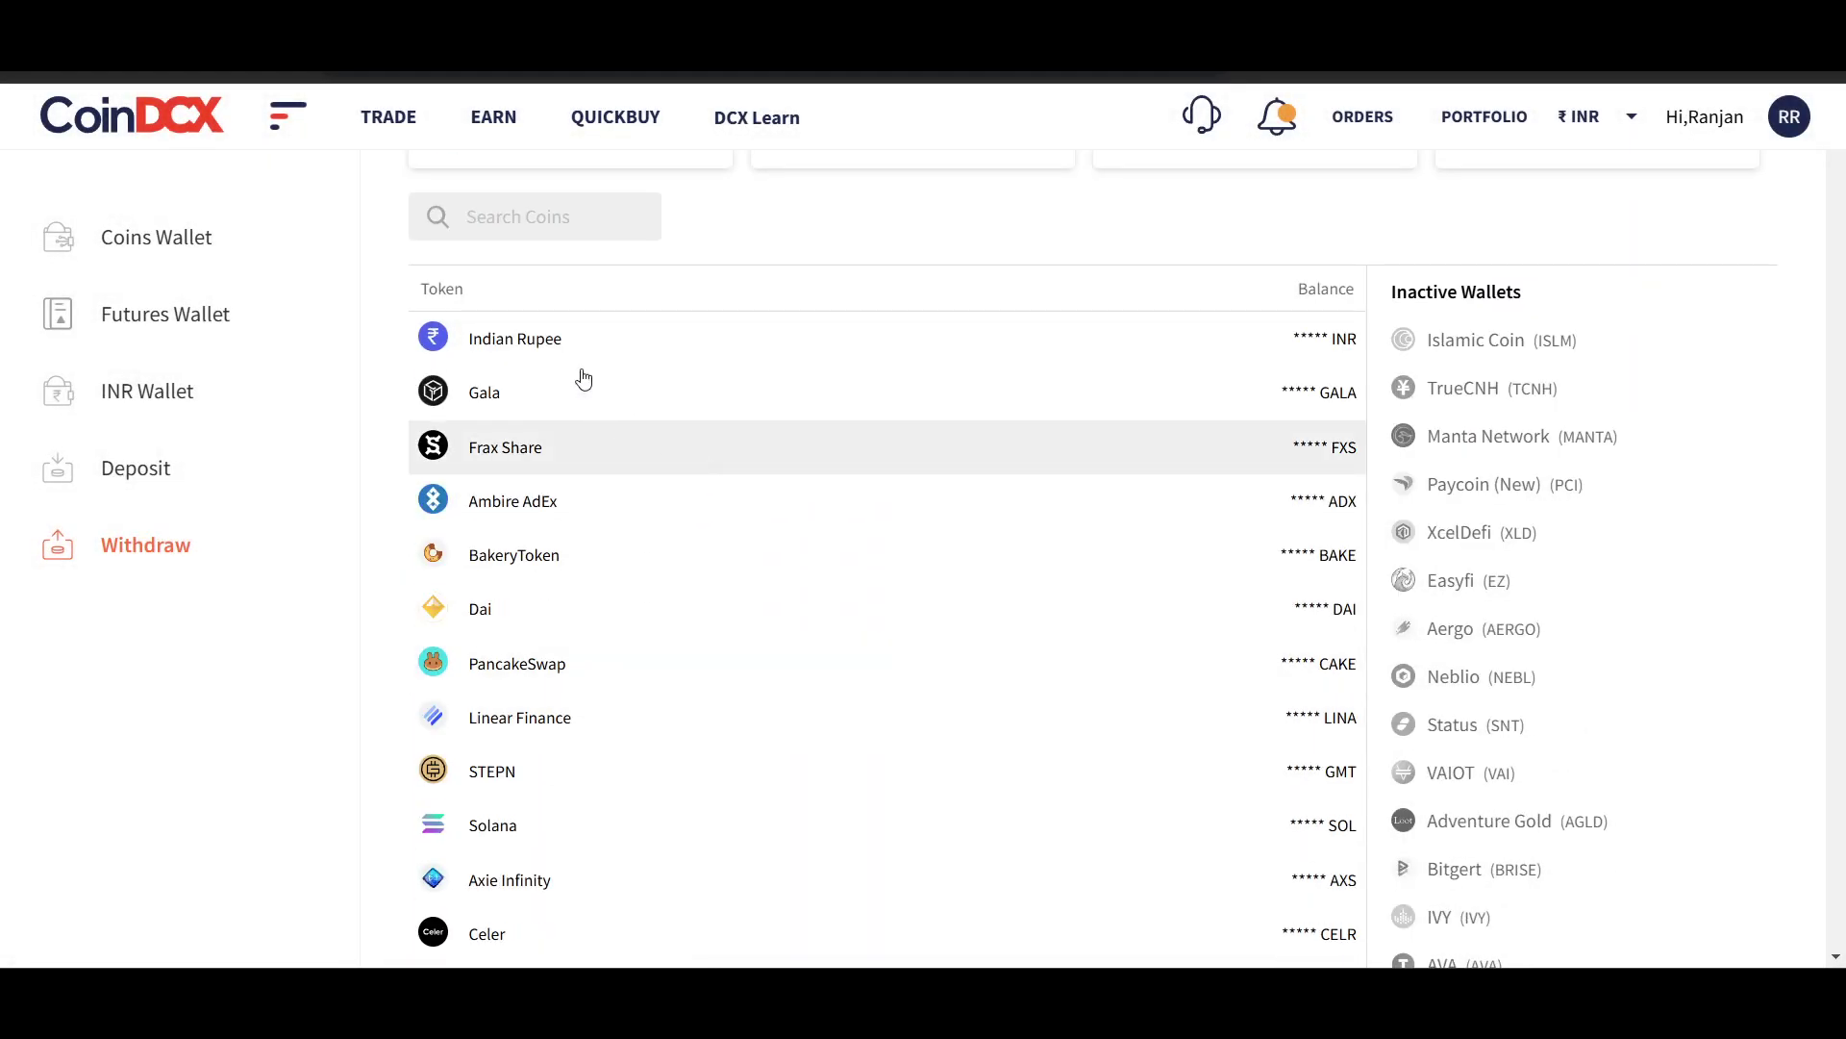
{"action": "scroll", "coordinate": [686, 328], "scroll_direction": "up", "scroll_amount": 1}
{"action": "scroll", "coordinate": [529, 364], "scroll_direction": "up", "scroll_amount": 1}
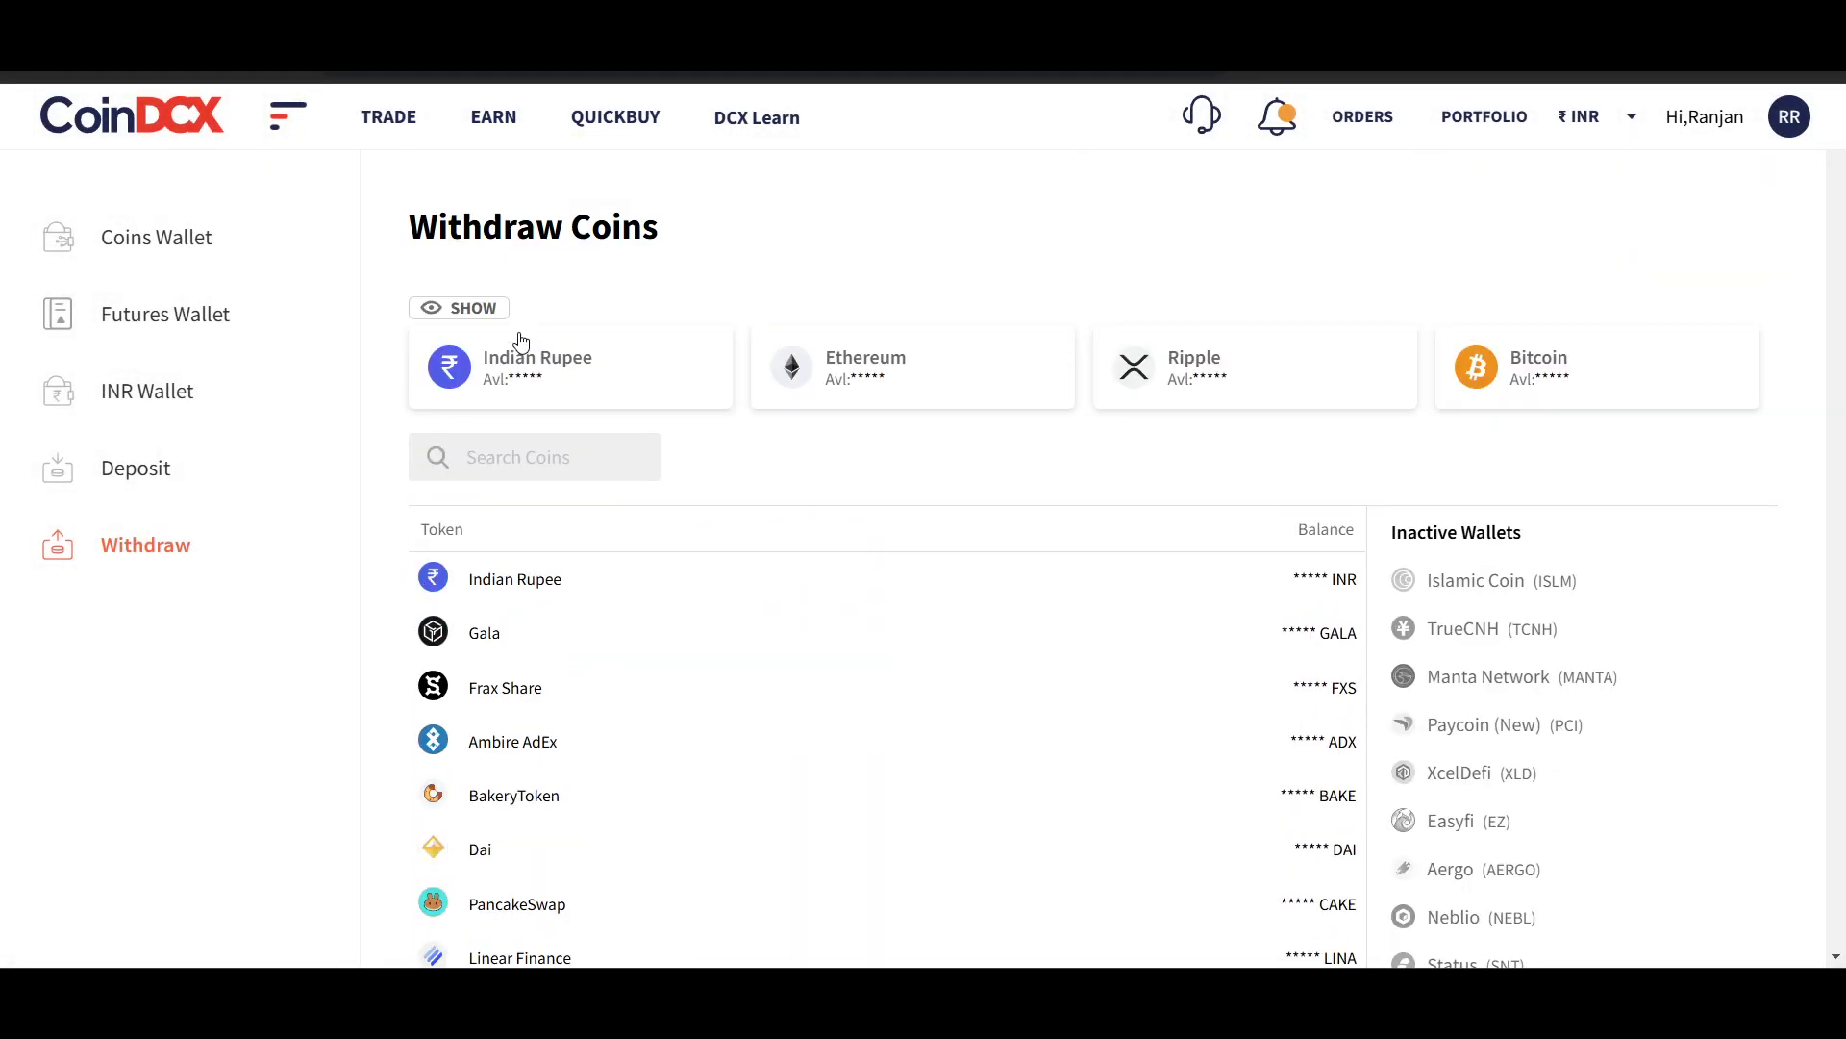
Search the withdraw list for 'sol', pick Solana, and dismiss the KYC prompt
{"action": "left_click", "coordinate": [546, 457]}
{"action": "type", "text": "sol"}
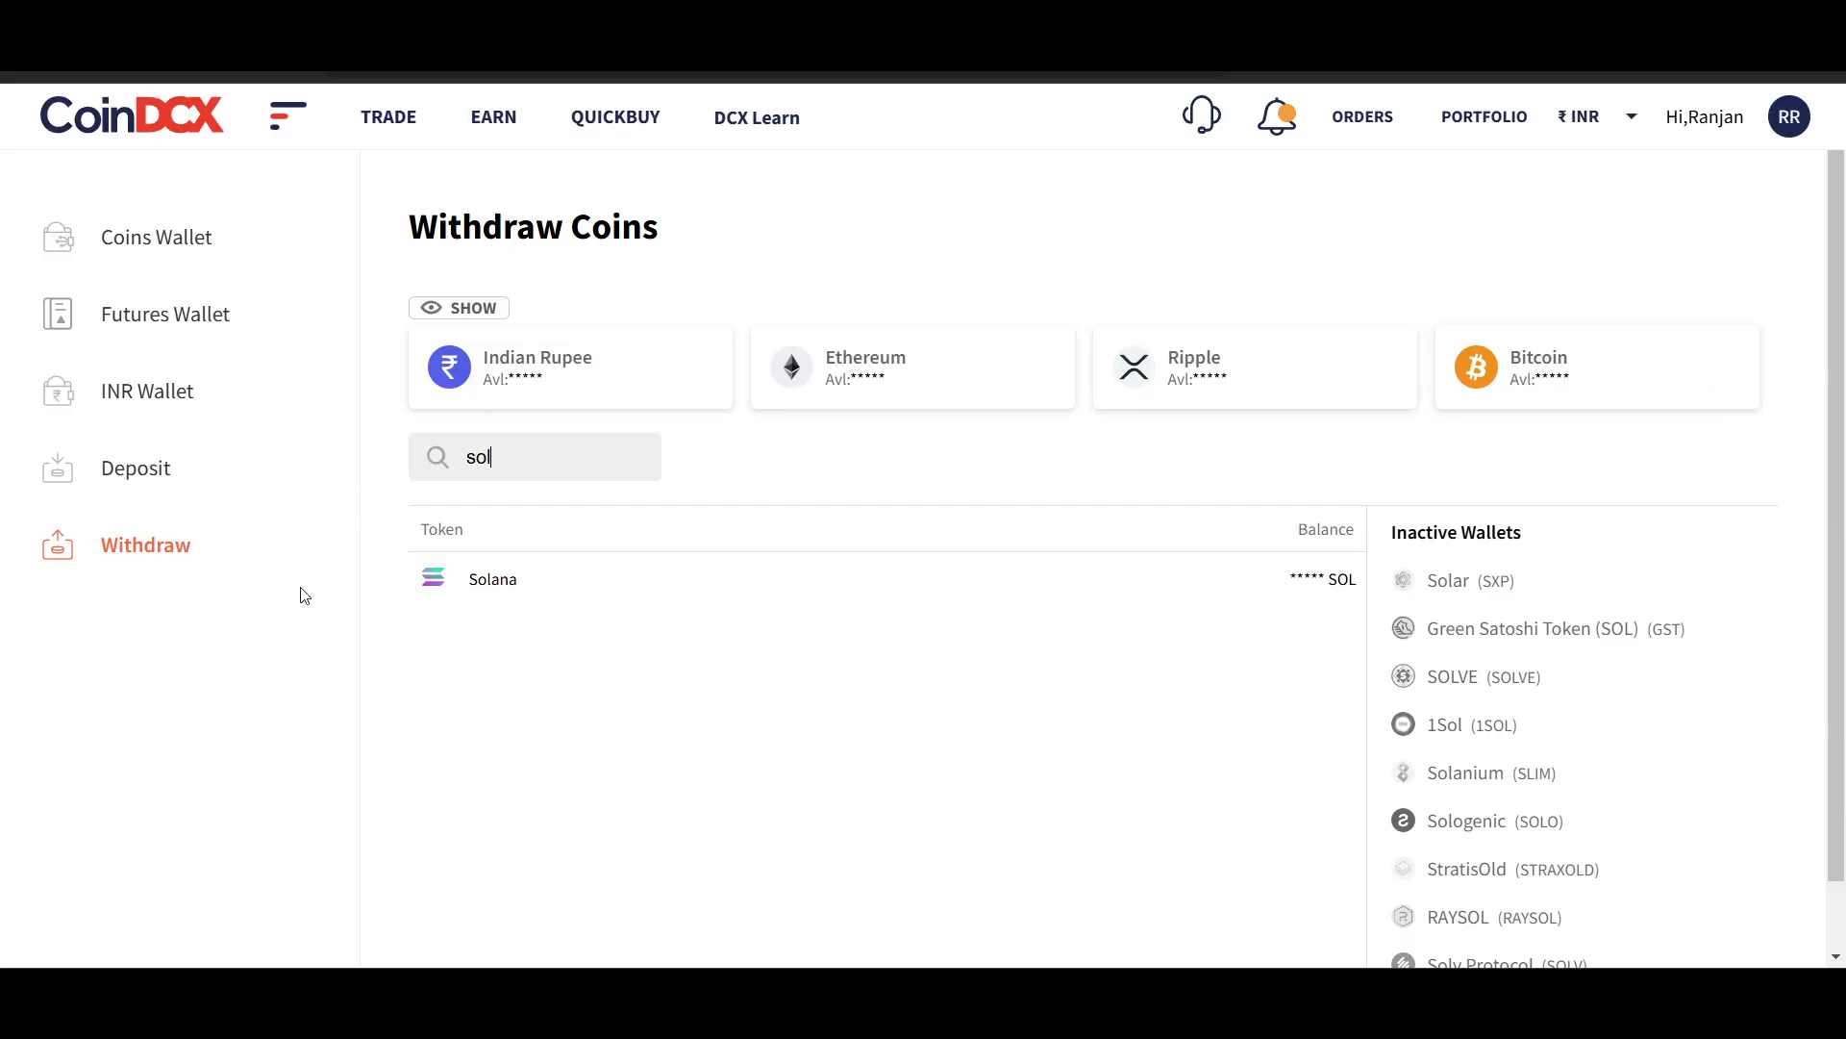
{"action": "left_click", "coordinate": [530, 584]}
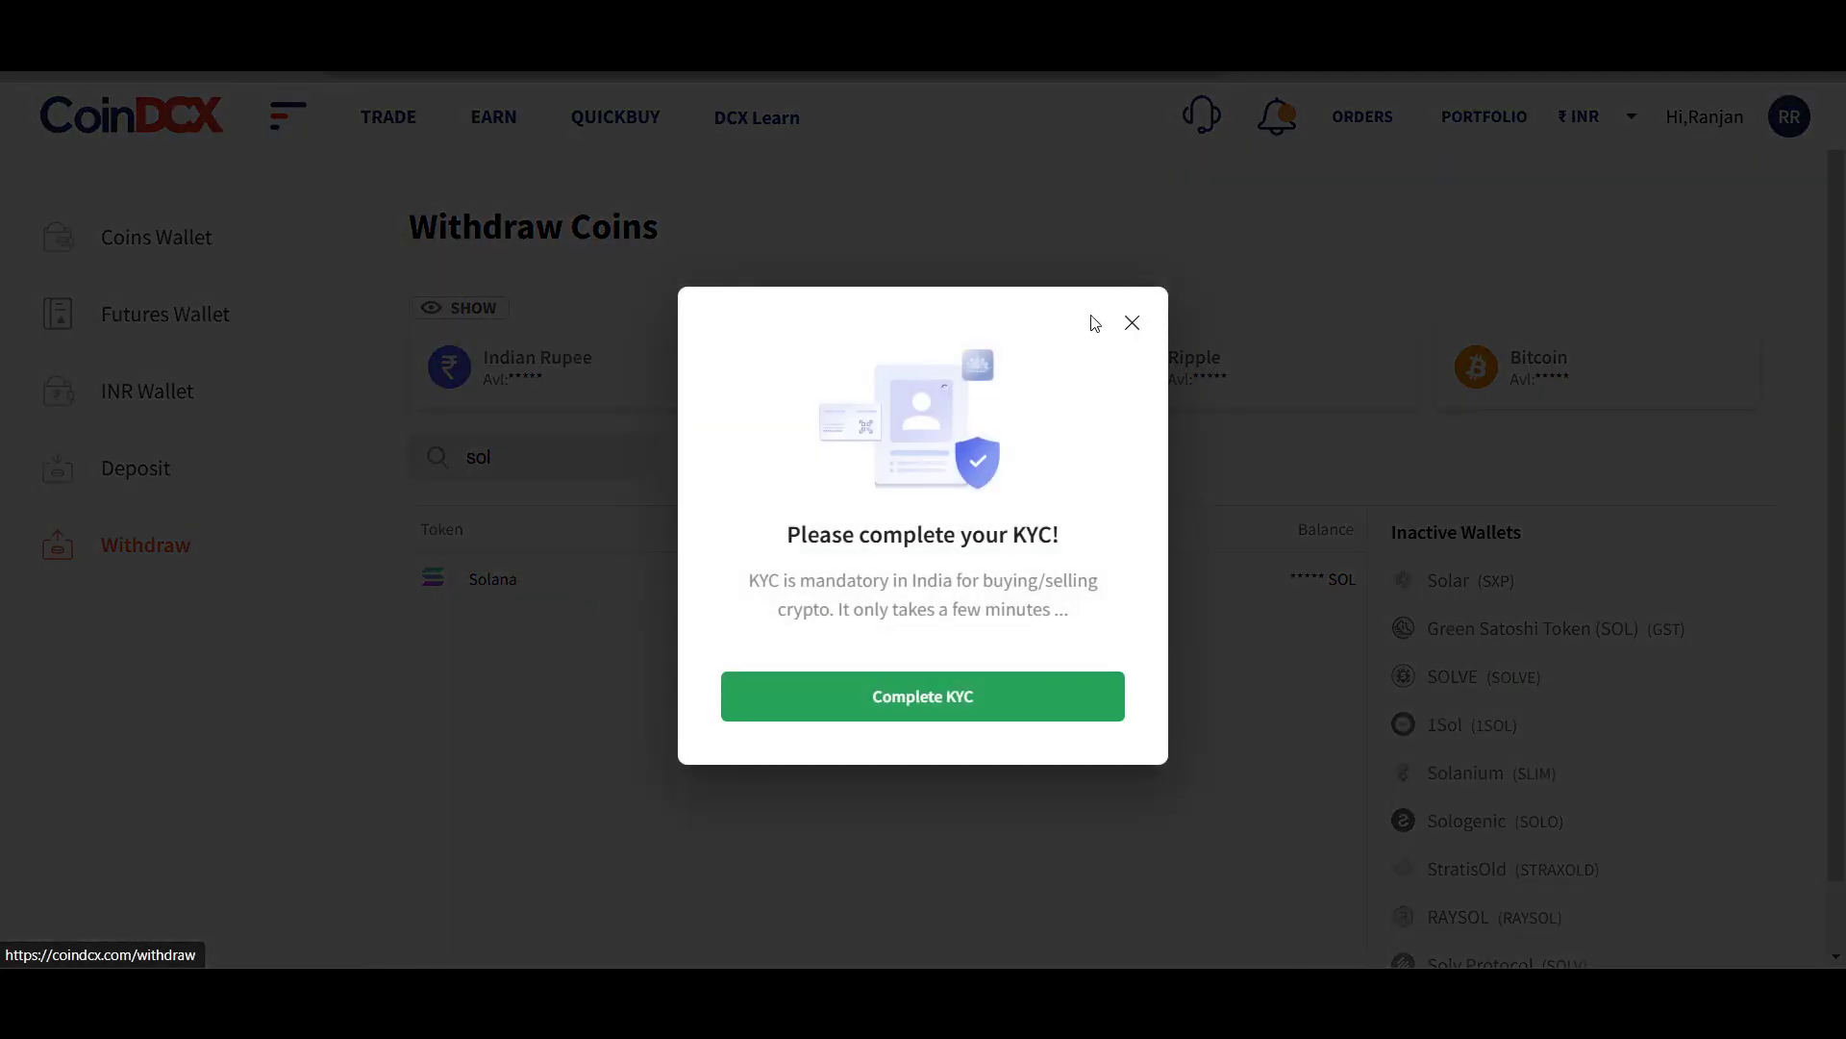
{"action": "left_click", "coordinate": [1133, 326]}
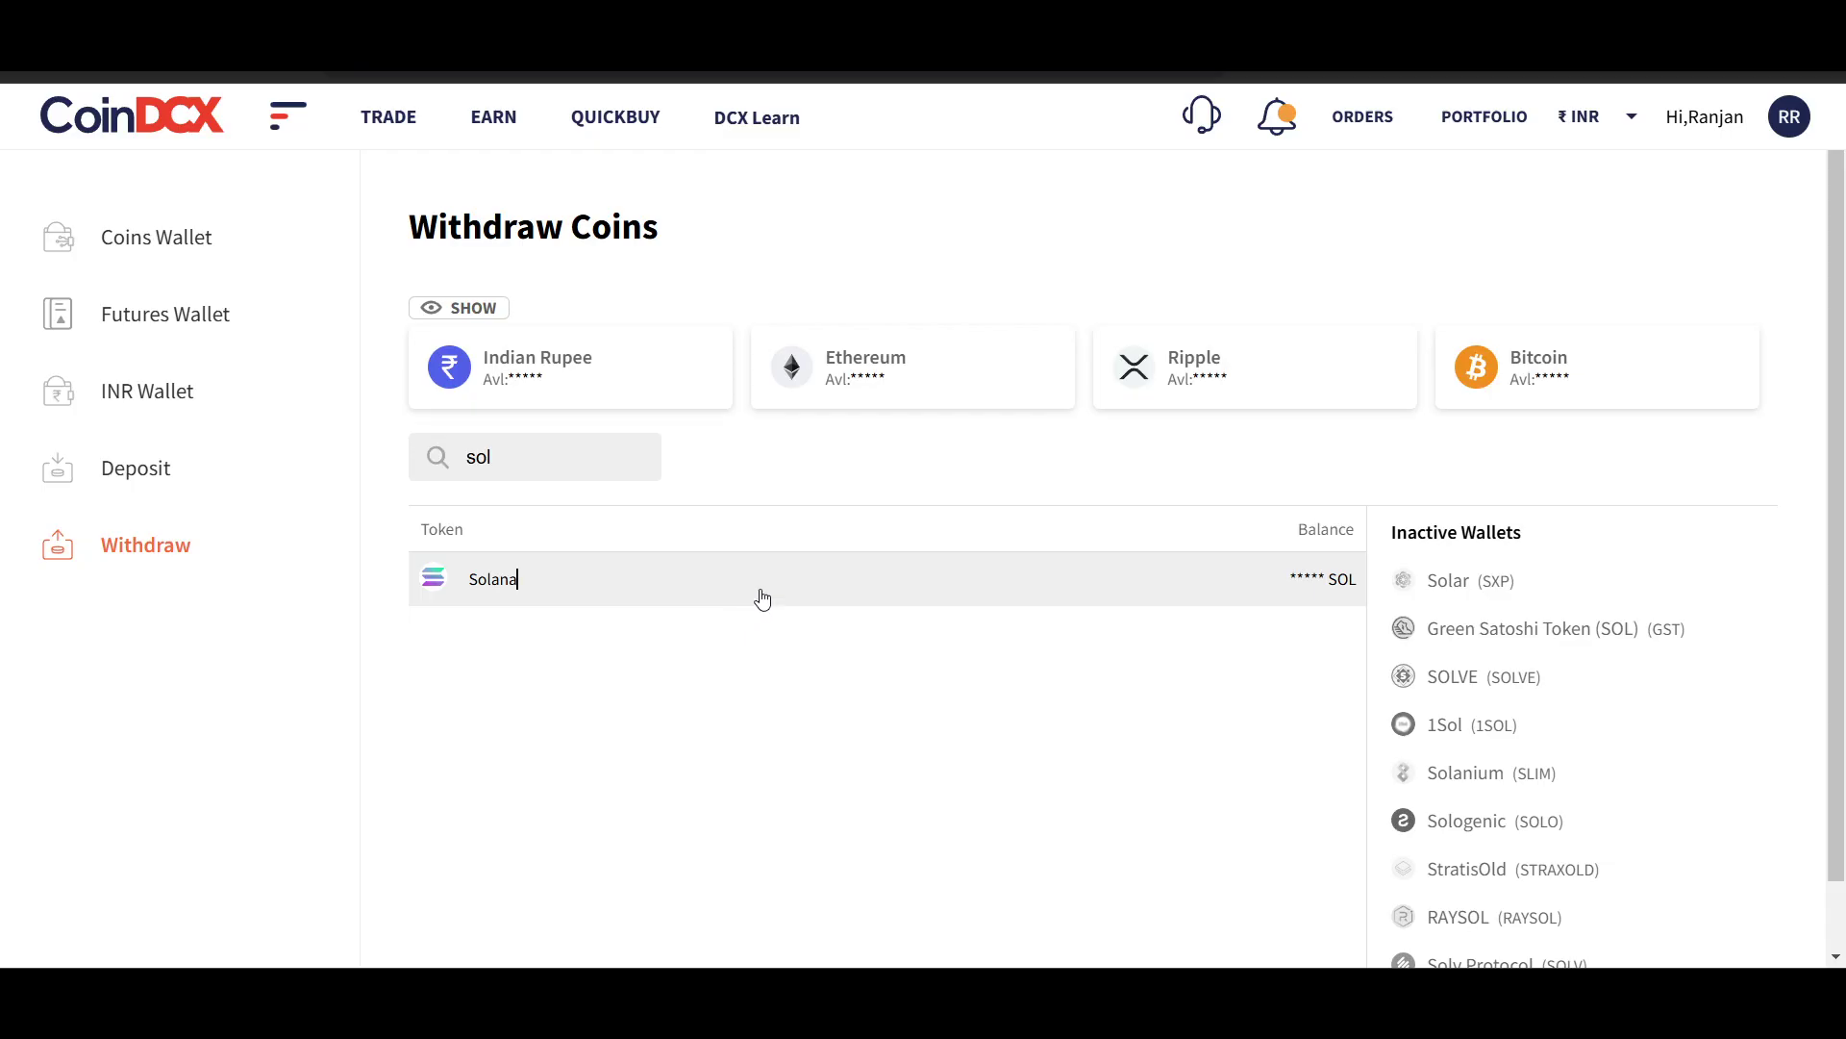
{"action": "left_click", "coordinate": [1529, 76]}
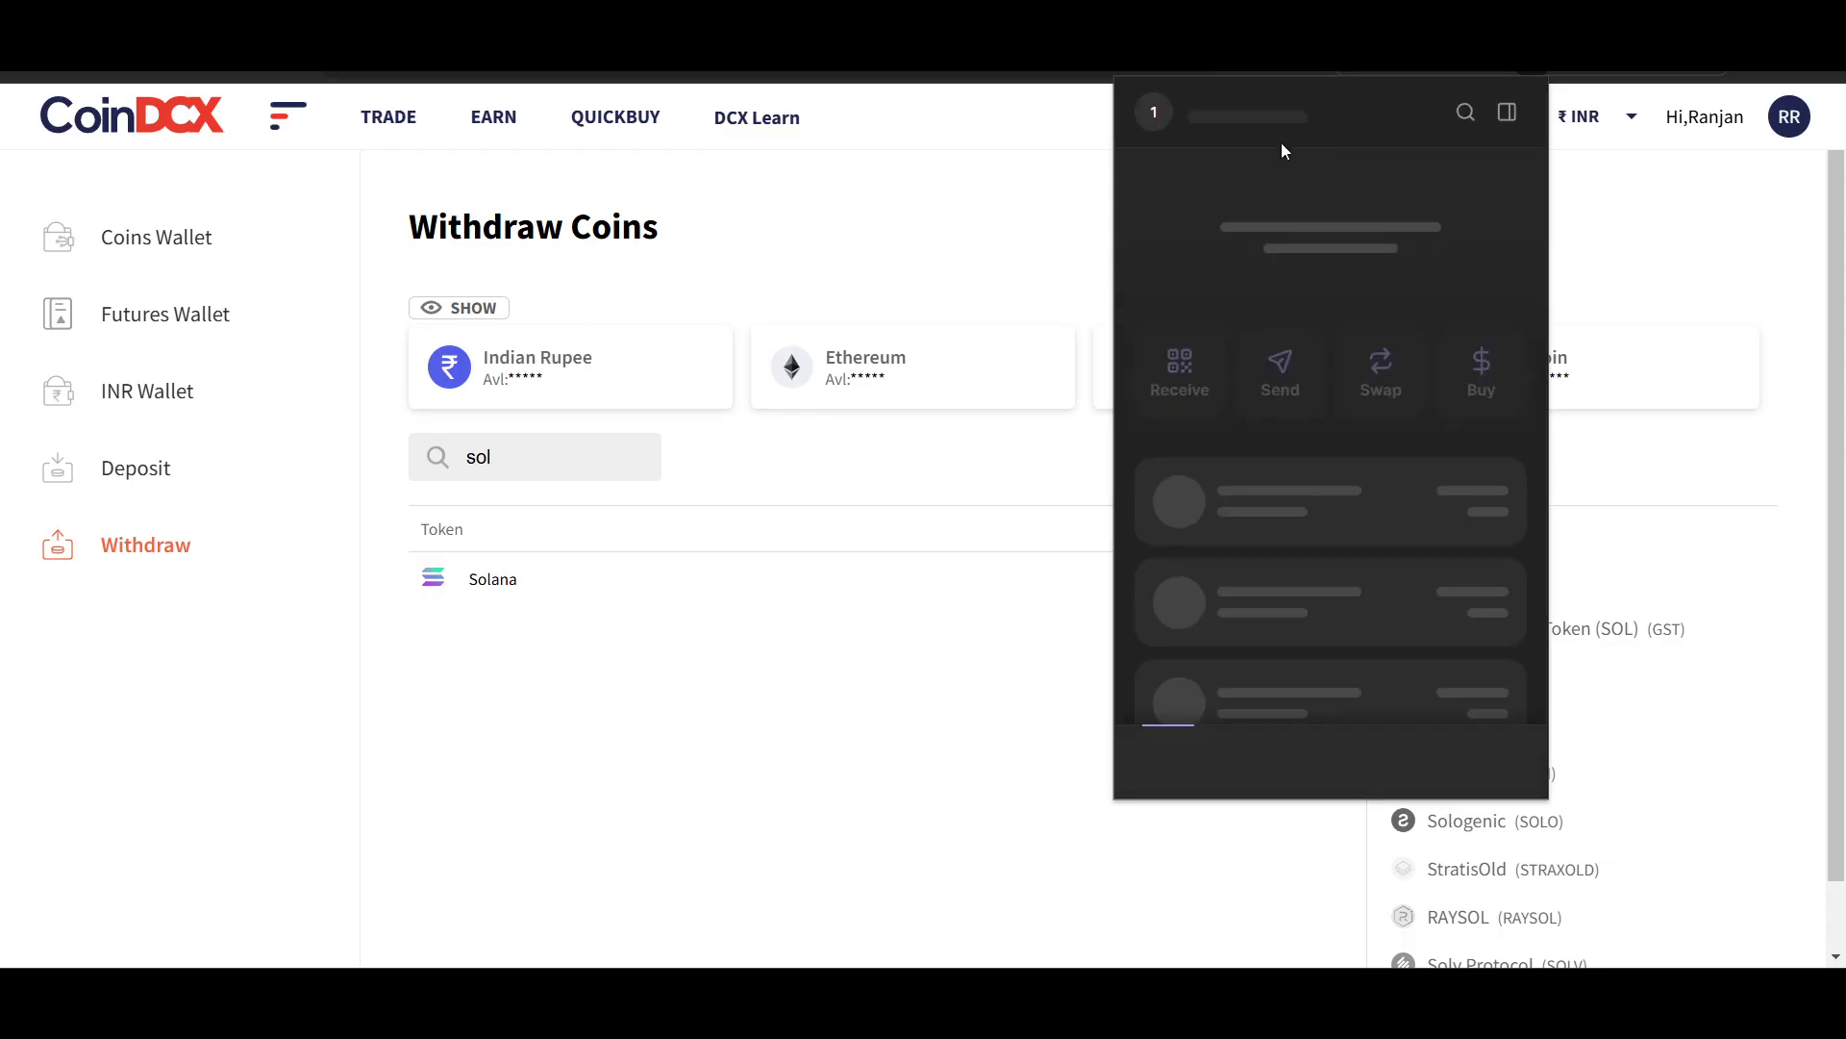
{"action": "left_click", "coordinate": [956, 265]}
{"action": "left_click", "coordinate": [744, 590]}
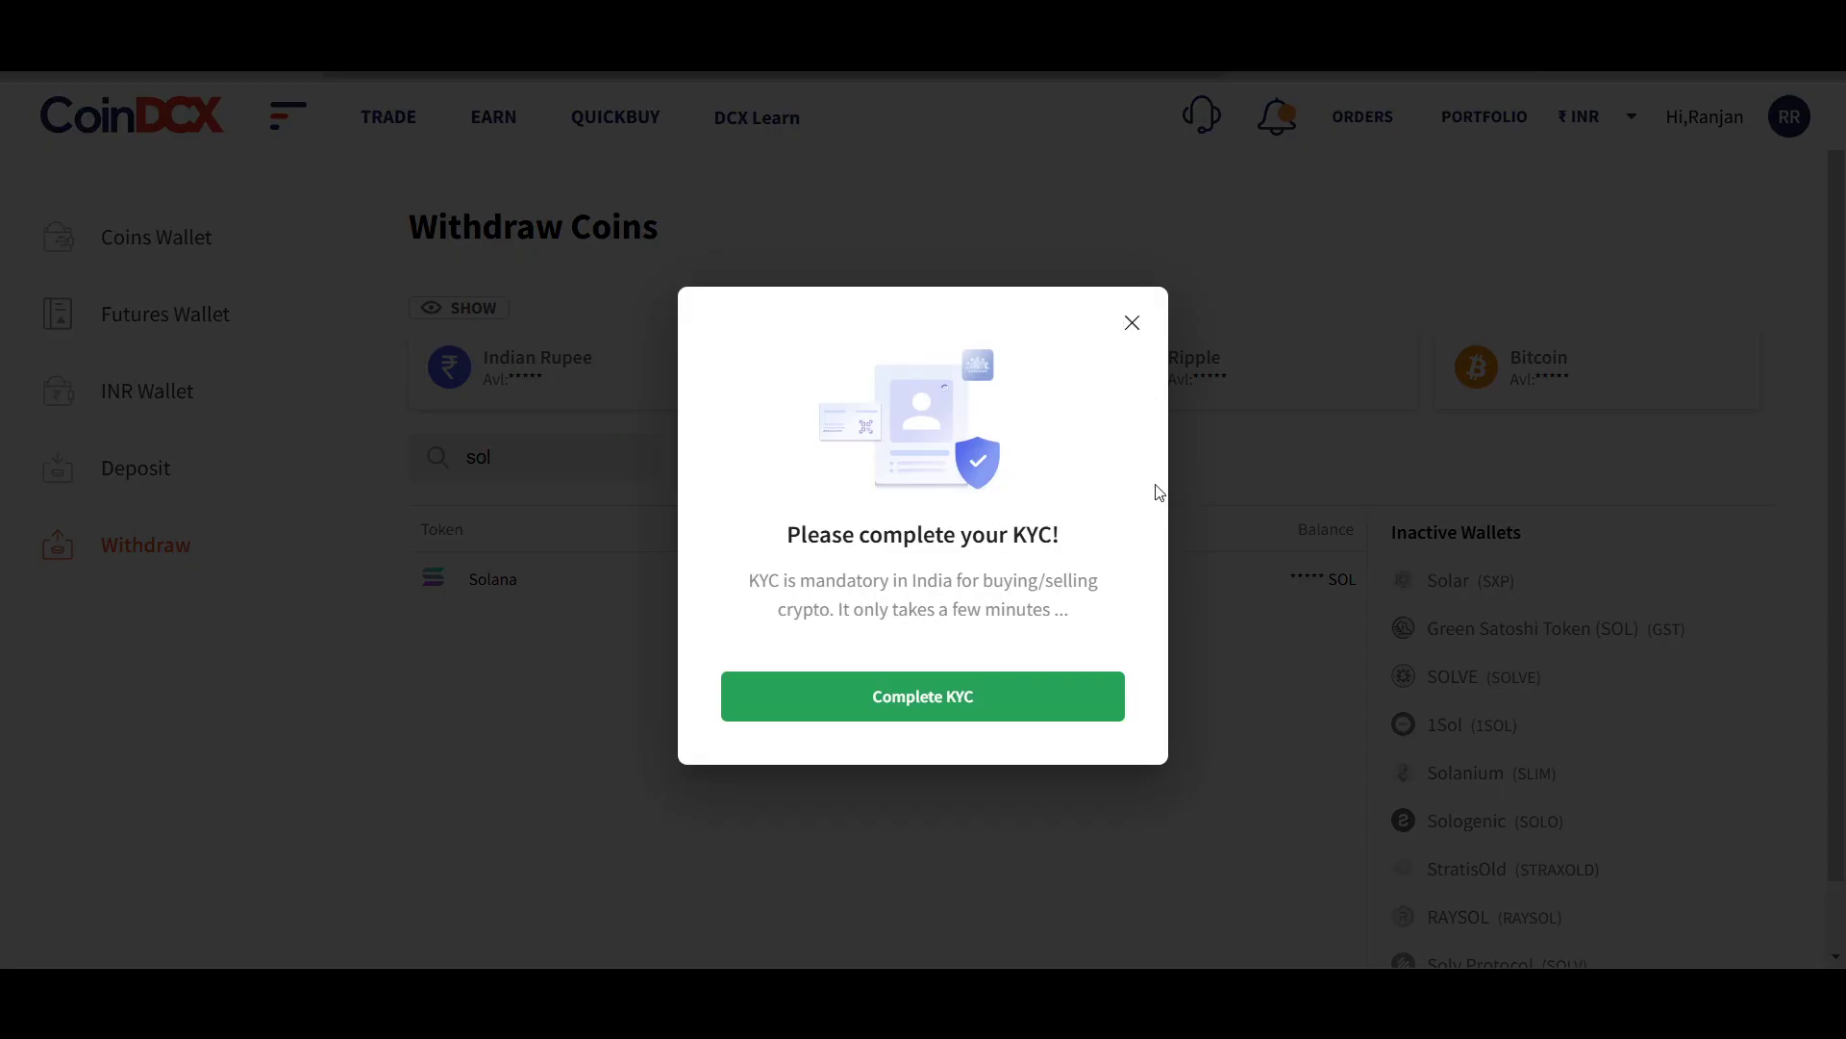
{"action": "left_click", "coordinate": [1134, 327]}
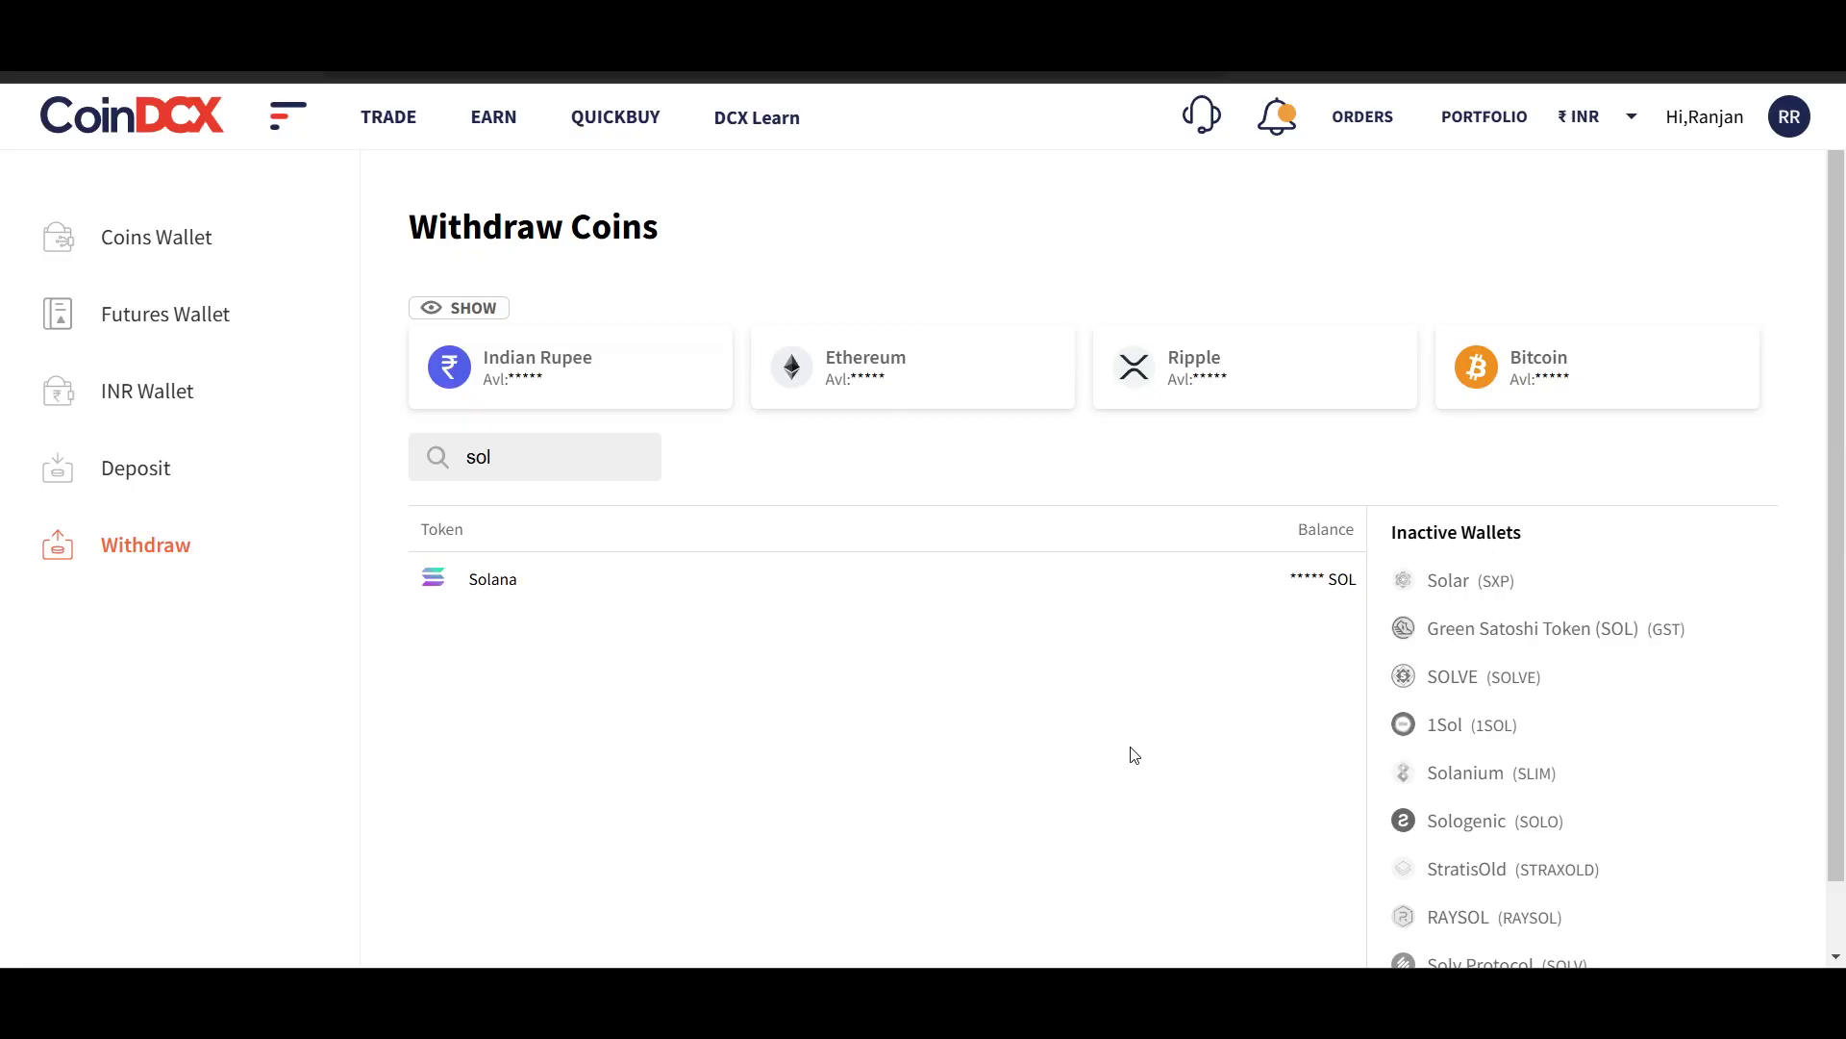
{"action": "scroll", "coordinate": [1104, 737], "scroll_direction": "down", "scroll_amount": 1}
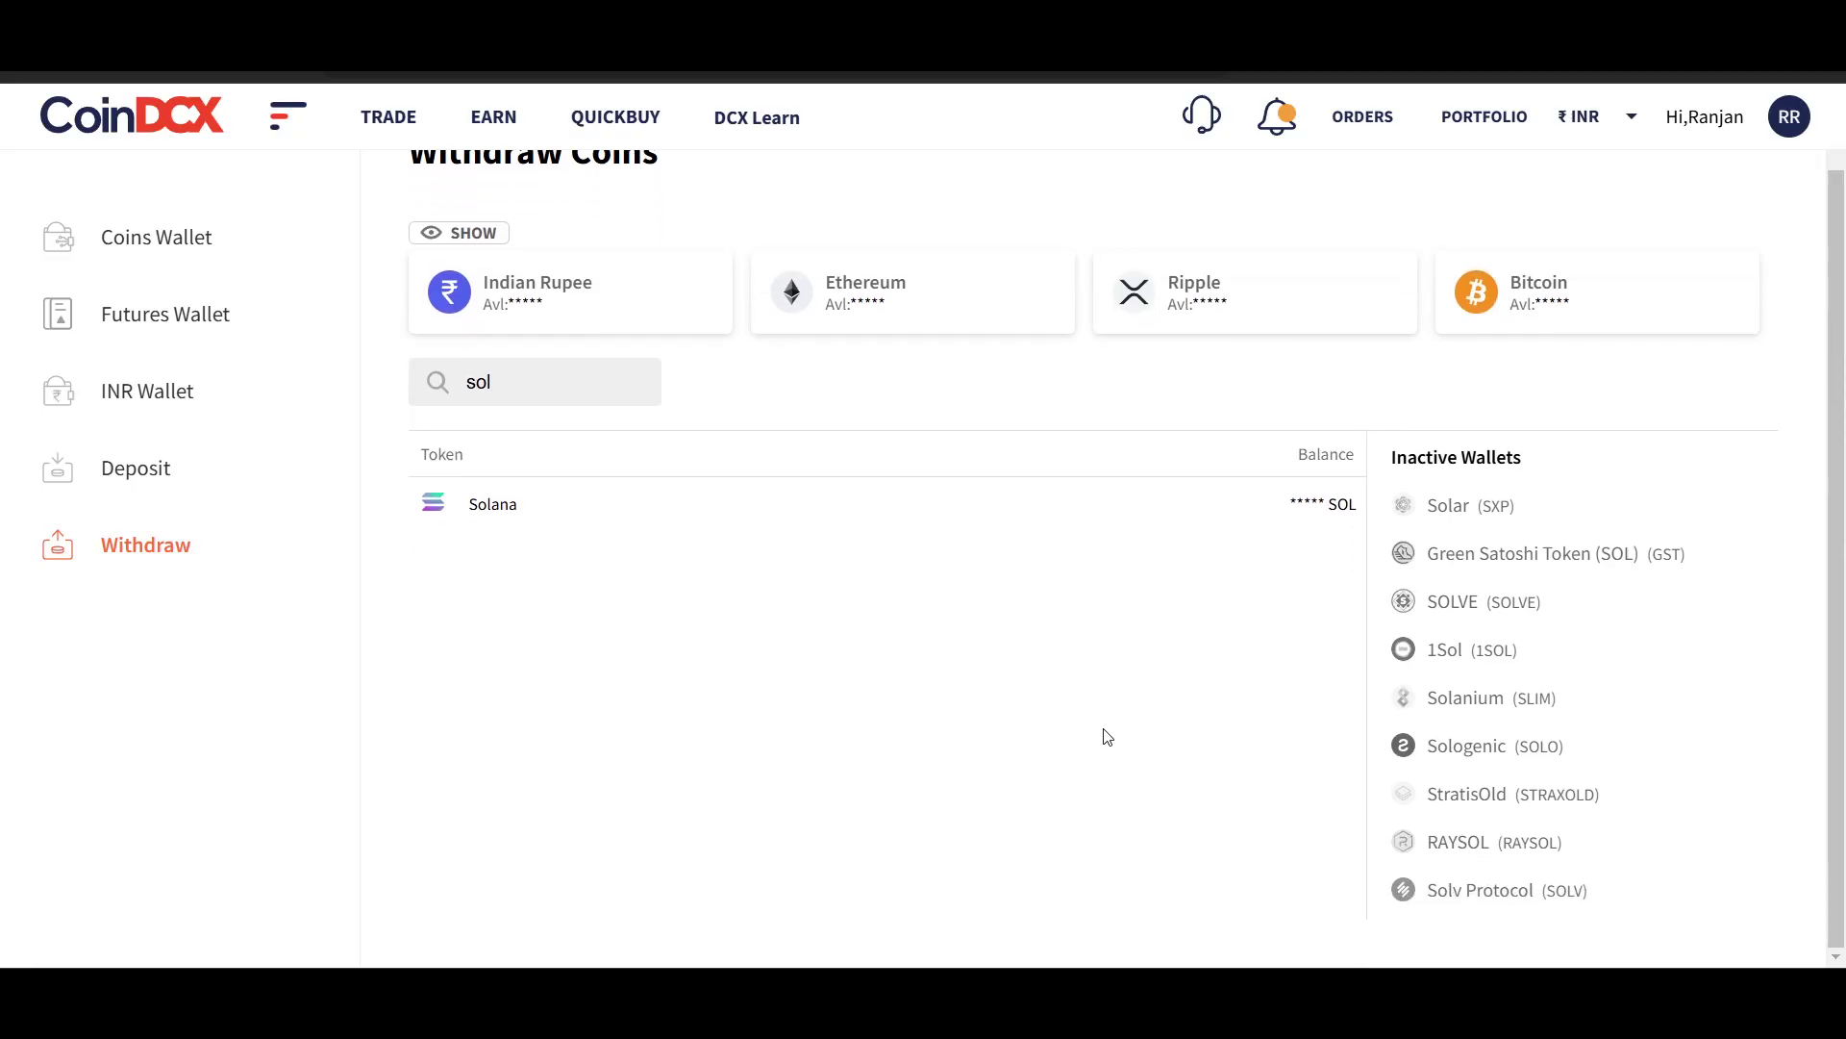
{"action": "scroll", "coordinate": [1102, 737], "scroll_direction": "up", "scroll_amount": 1}
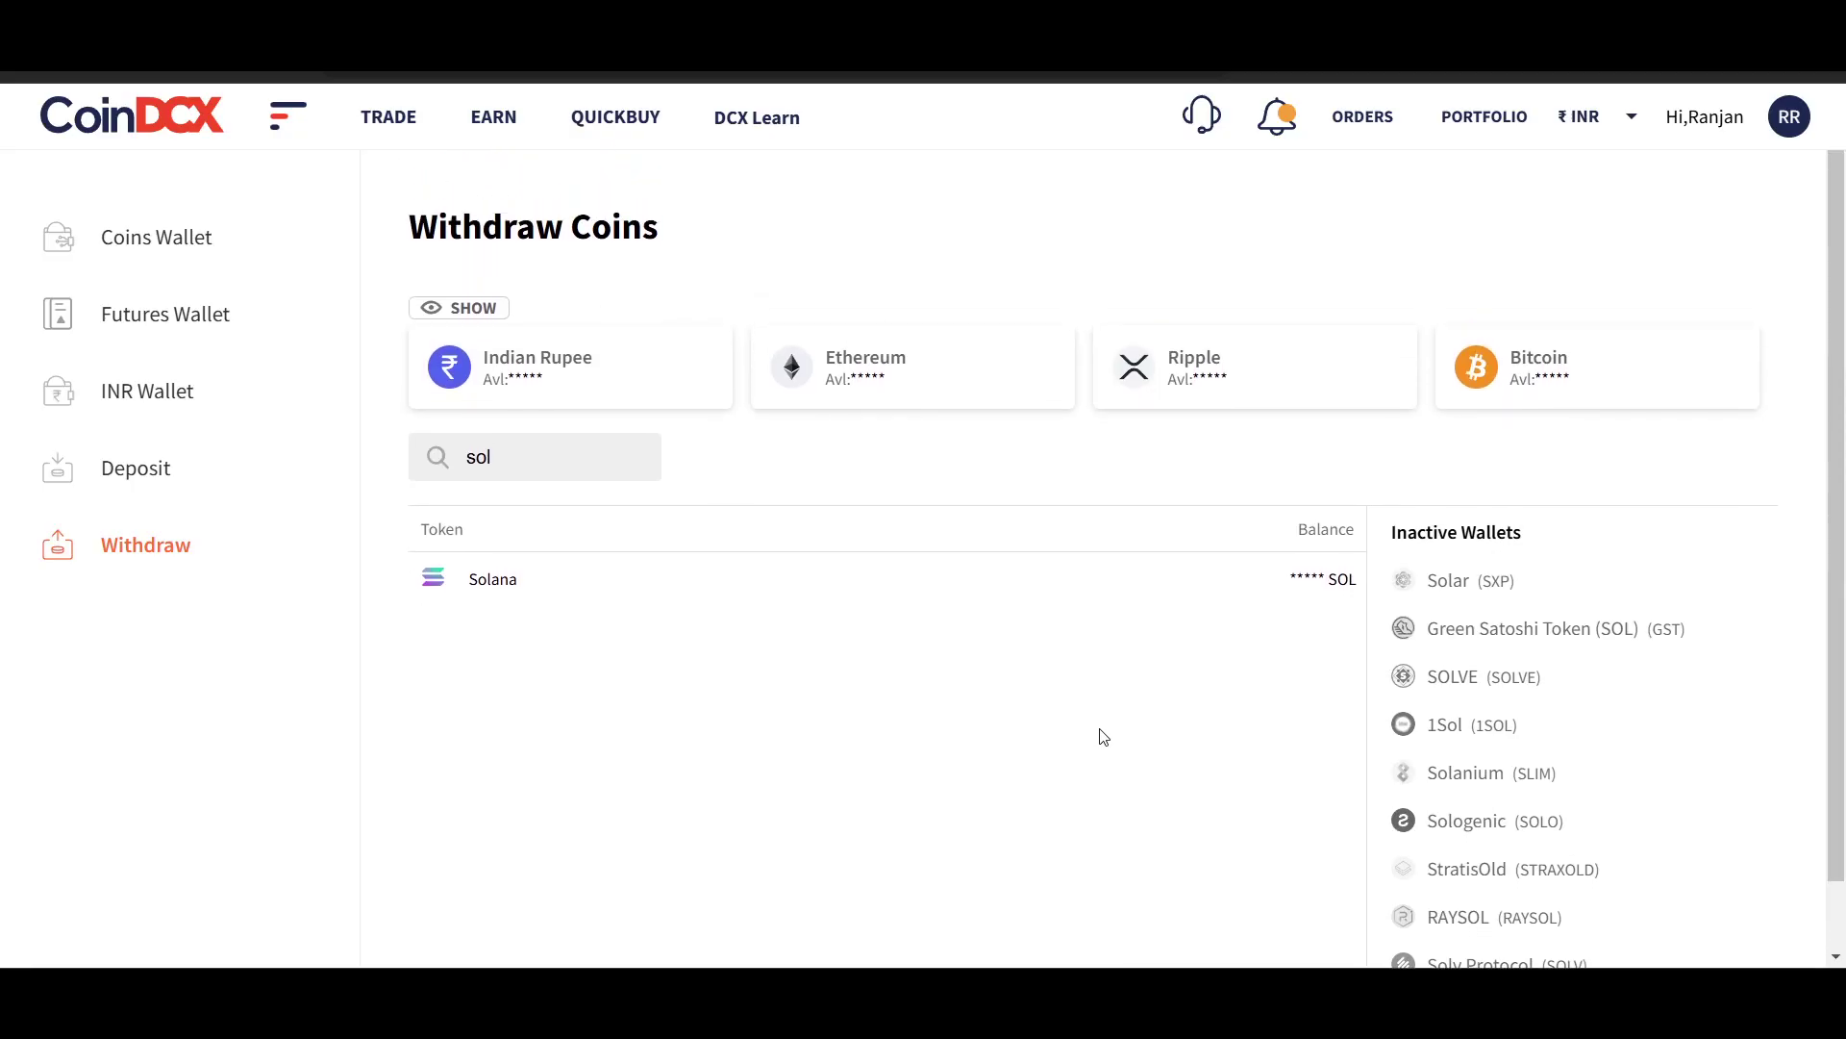
{"action": "left_click", "coordinate": [1532, 73]}
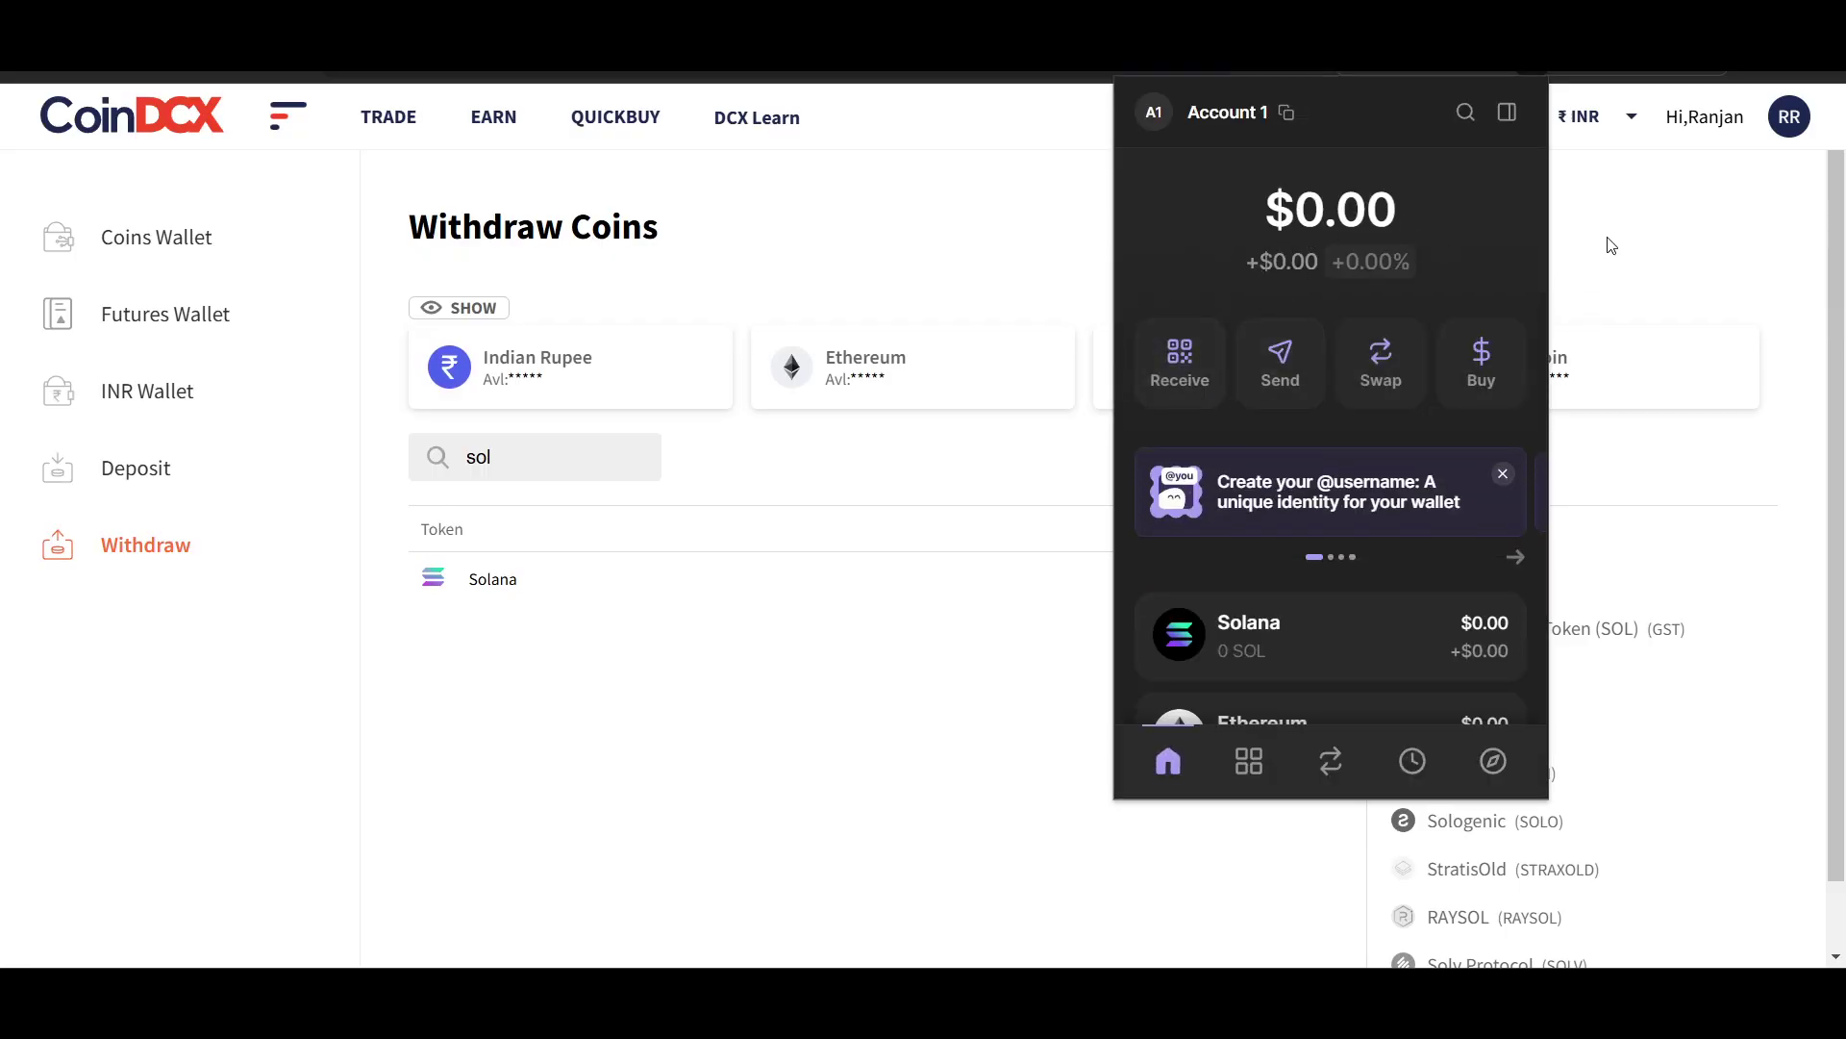
{"action": "scroll", "coordinate": [1372, 647], "scroll_direction": "down", "scroll_amount": 2}
{"action": "left_click", "coordinate": [1615, 284]}
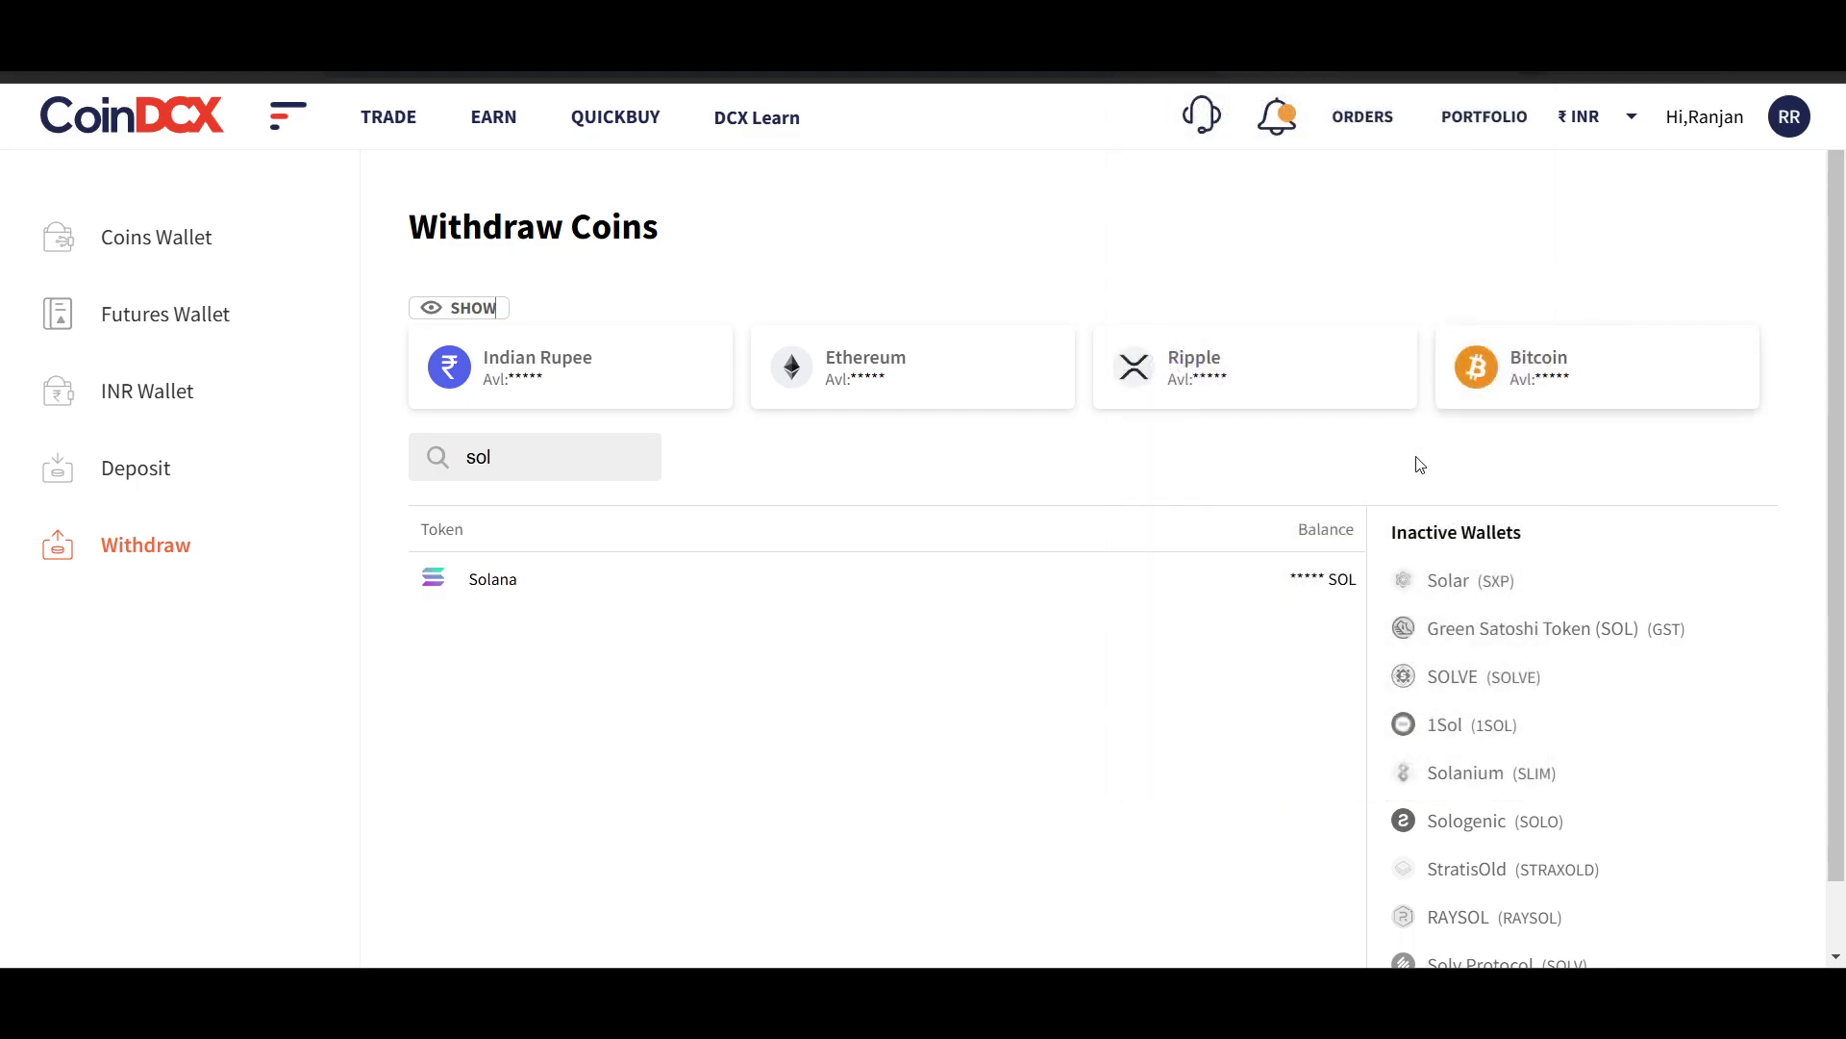